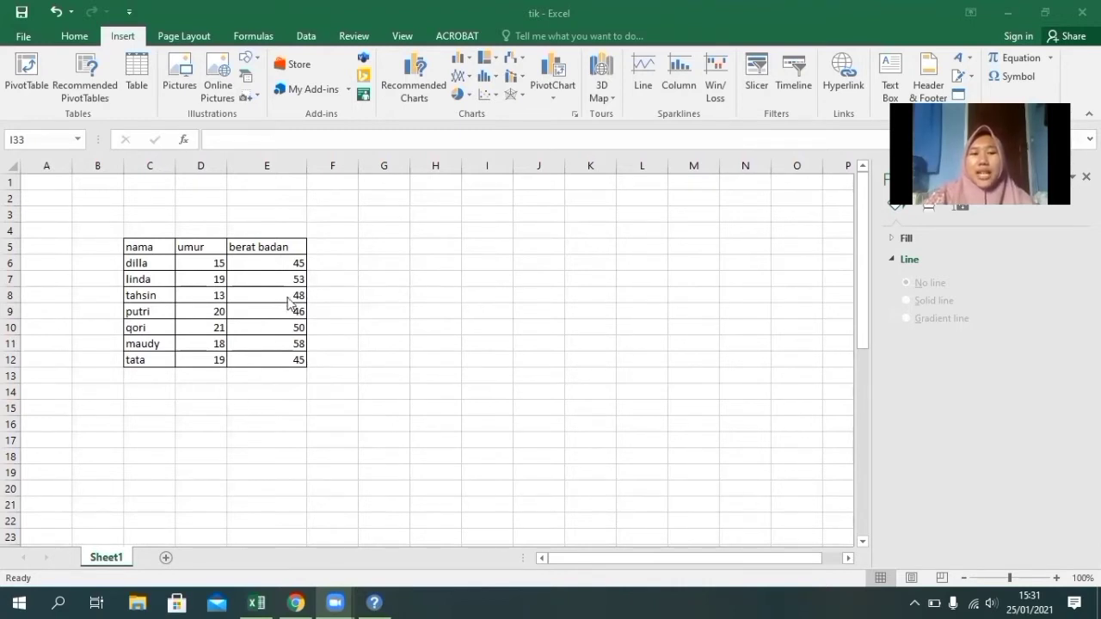
- Insert a markers-only scatter chart from the umur and berat badan values in D6:E12 and place it beside the table
click(389, 270)
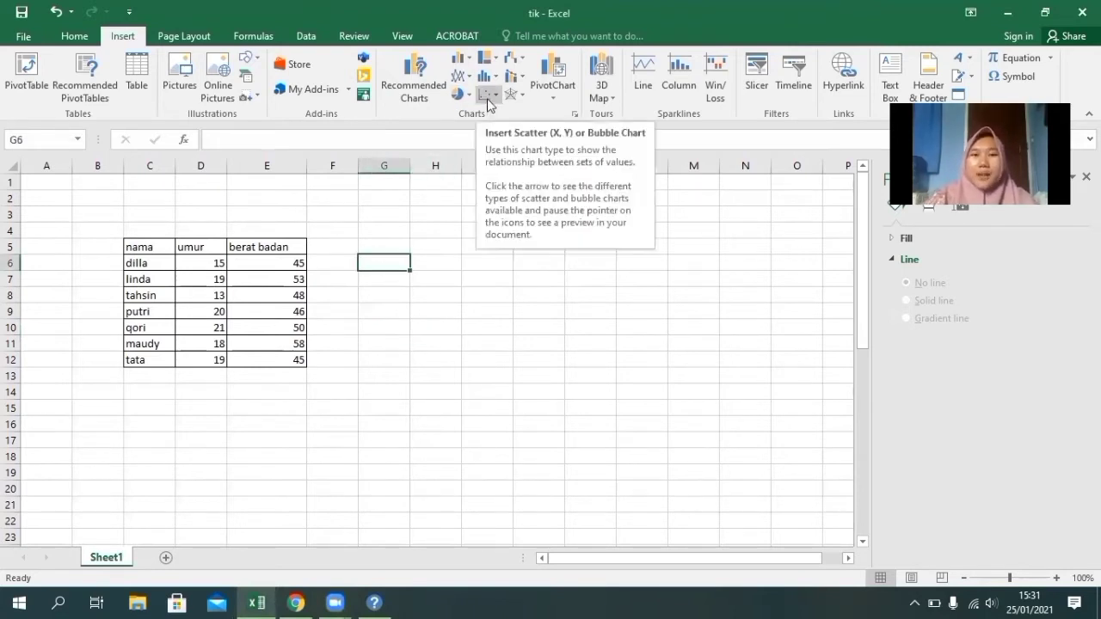
click(406, 387)
drag(187, 260, 285, 358)
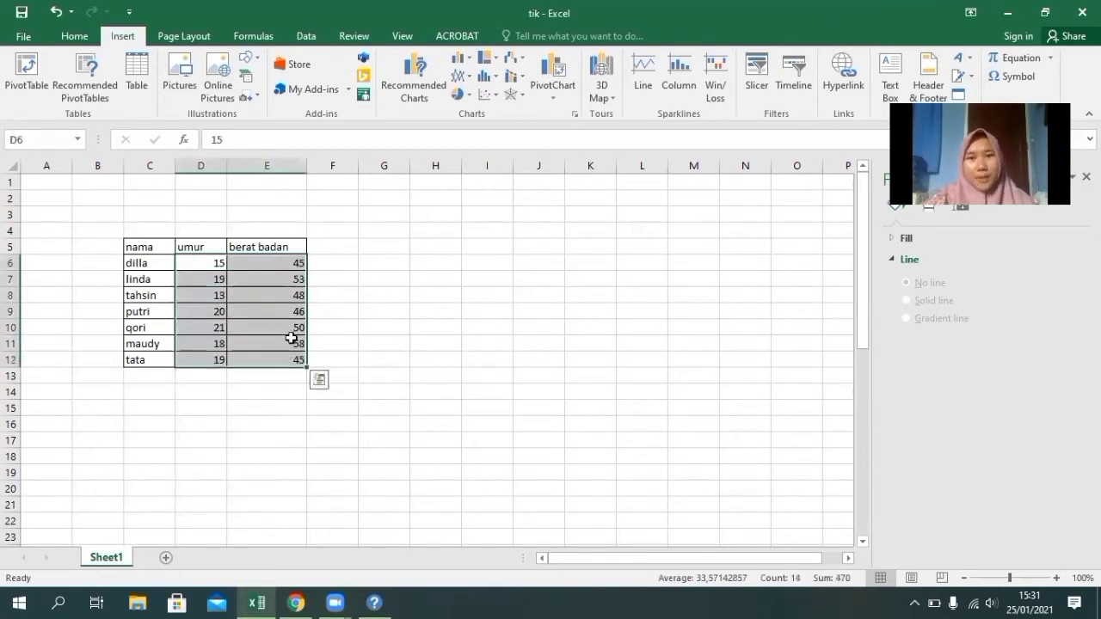
click(487, 94)
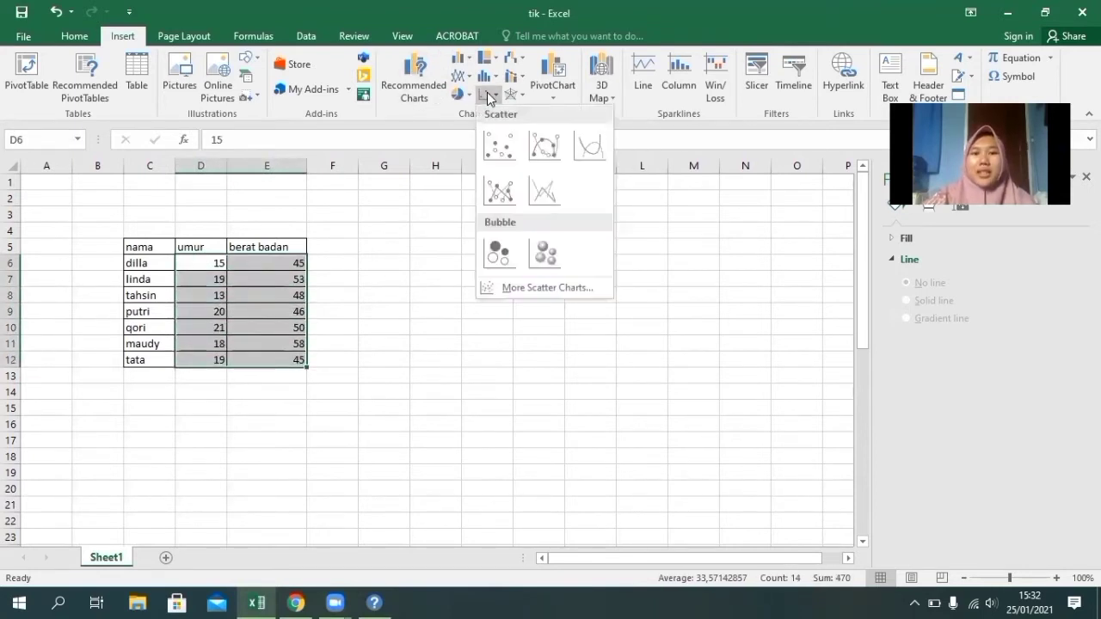
click(503, 145)
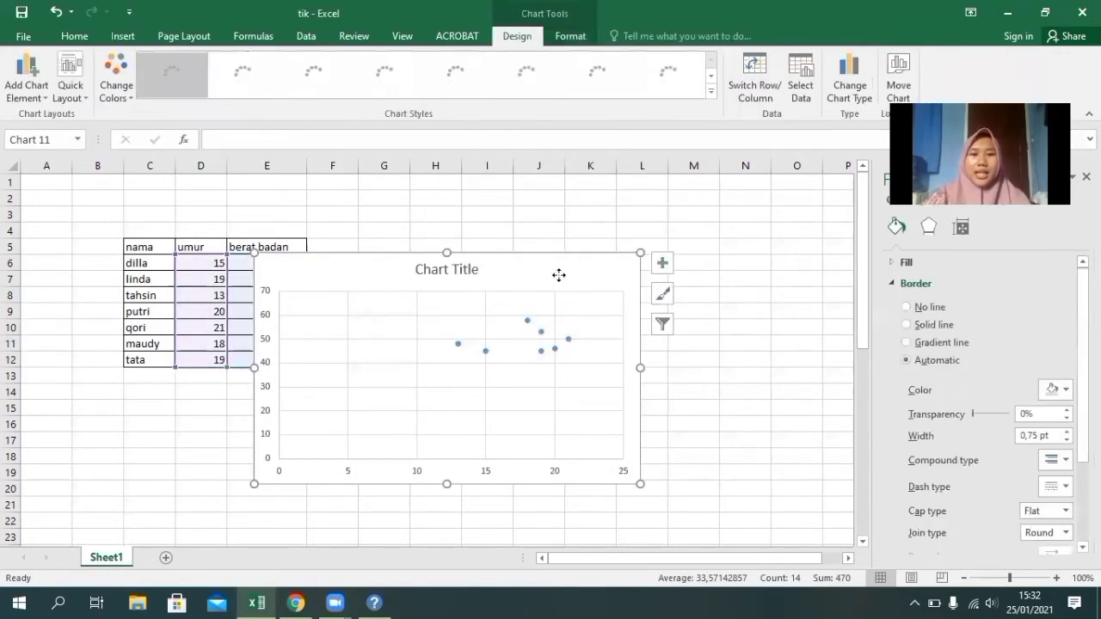
drag(559, 275, 632, 244)
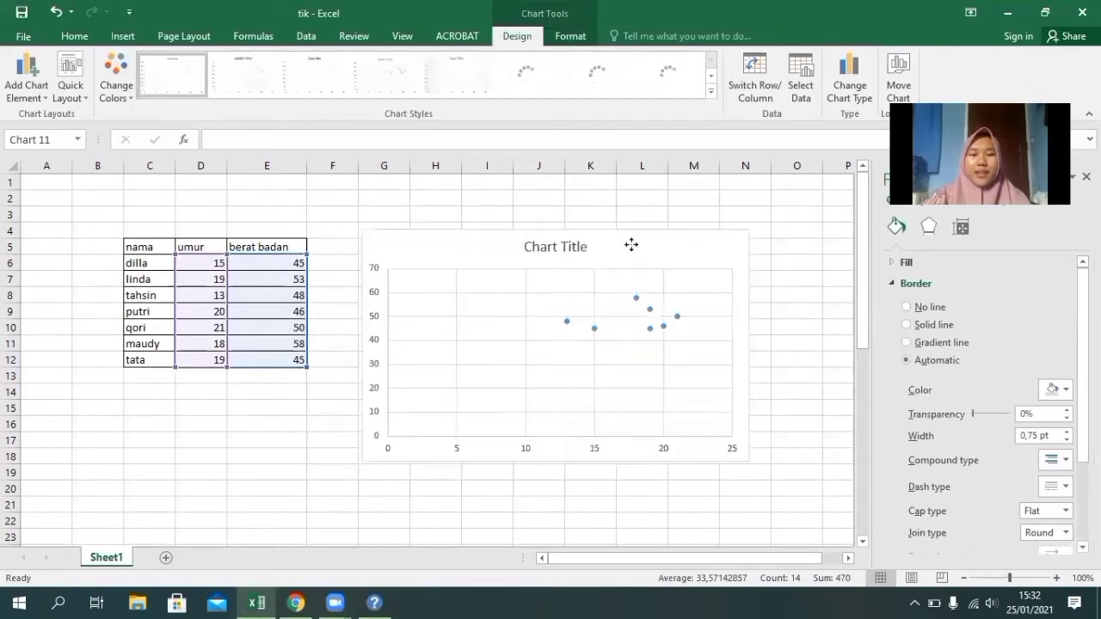
- Replace the scatter chart's title with "data hasil pengukuran umur dan berat badan warga blok c9"
click(562, 241)
click(592, 246)
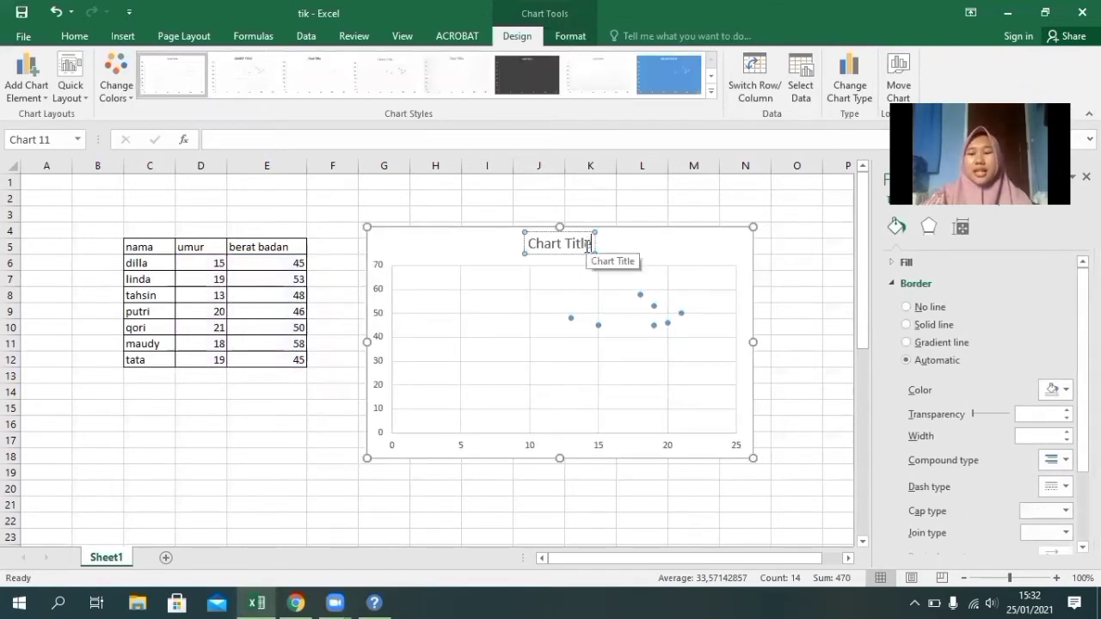
key(BackSpace)
key(BackSpace)
key(BackSpace)
key(BackSpace)
key(BackSpace)
key(BackSpace)
key(BackSpace)
key(BackSpace)
key(BackSpace)
key(BackSpace)
key(BackSpace)
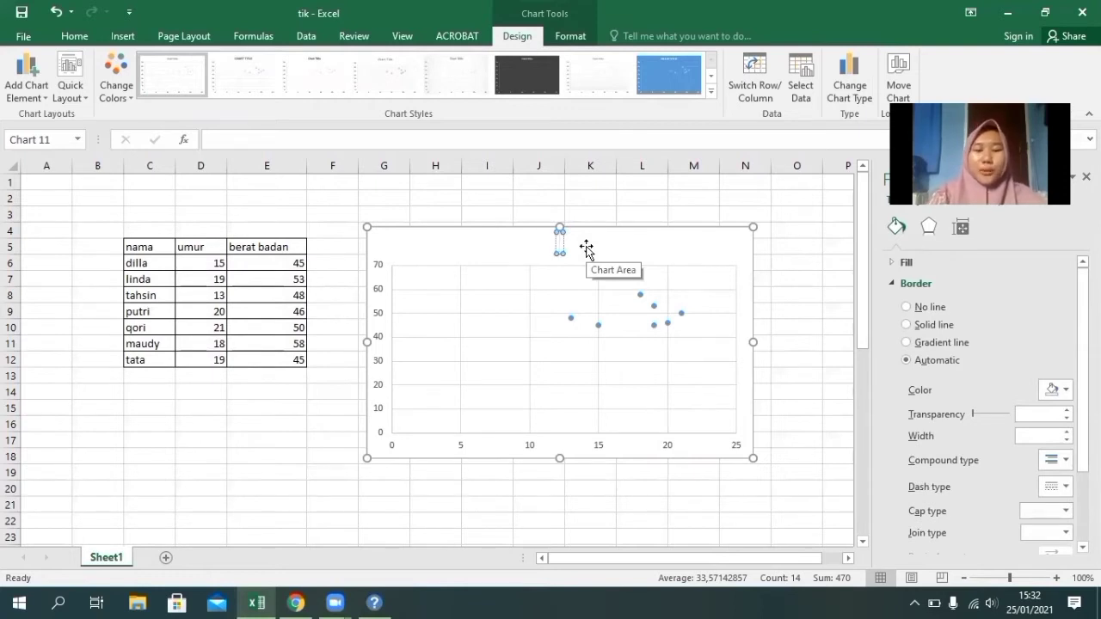
text(data ha)
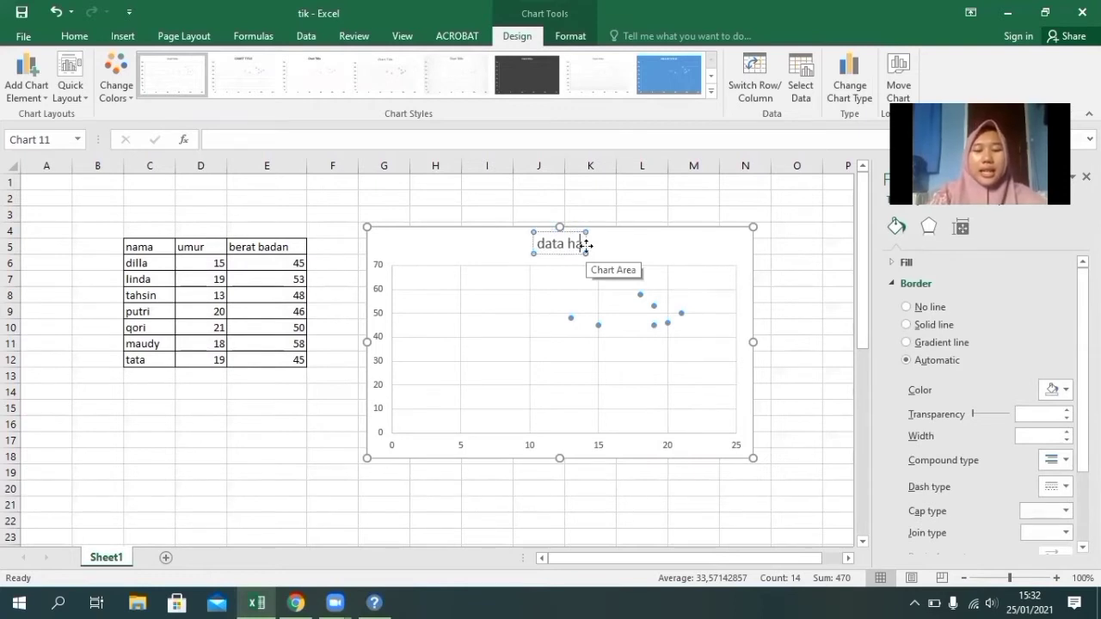
text(sil penguku)
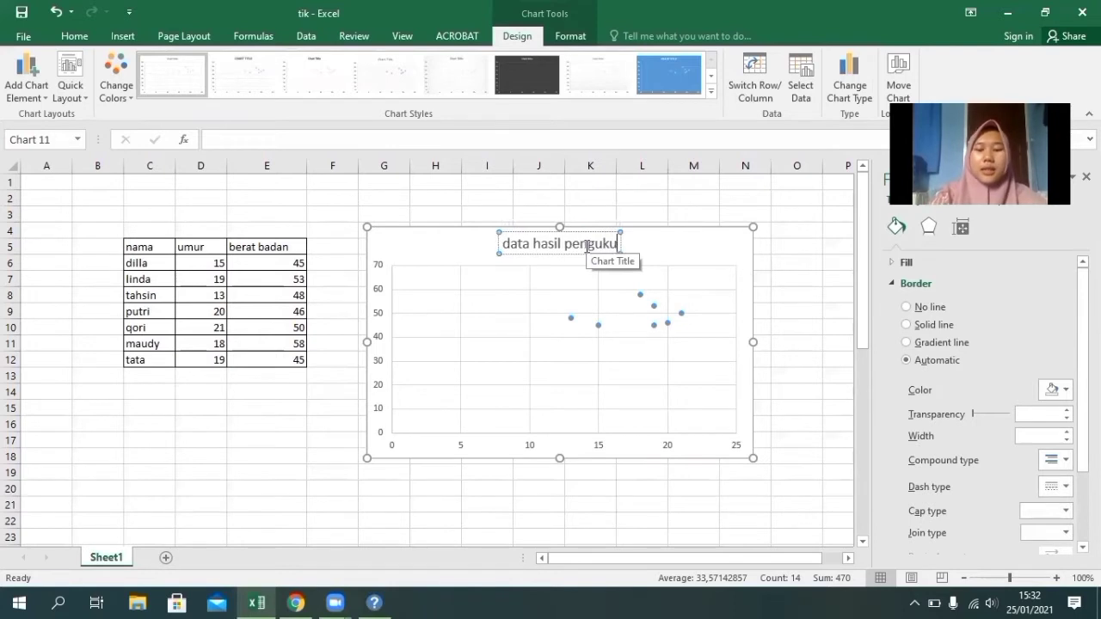
text(ran umur dan)
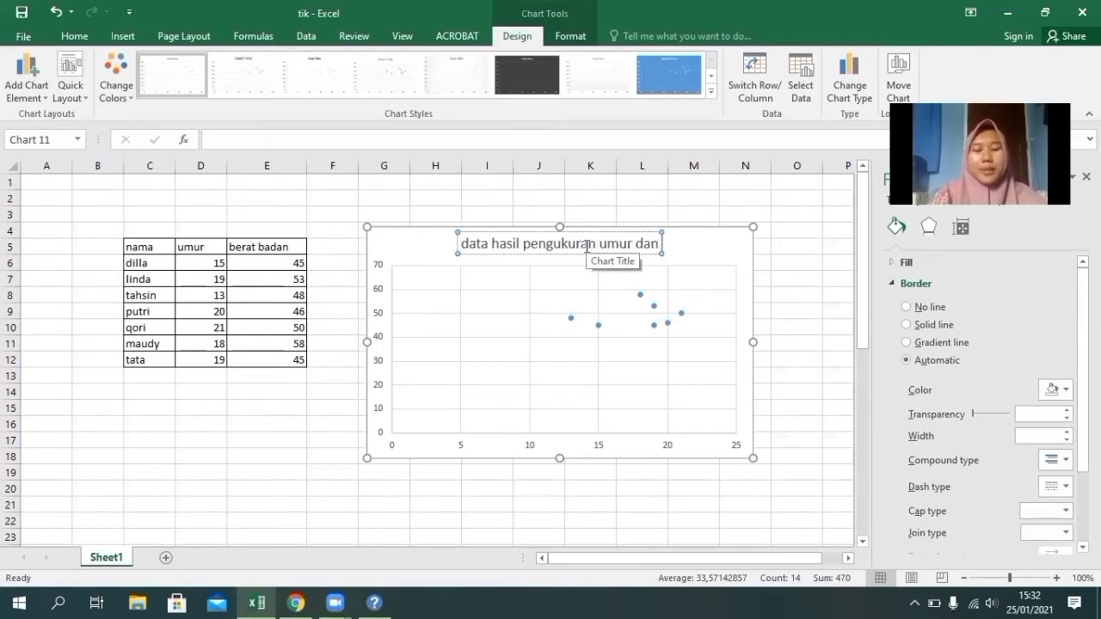
text( berat badan)
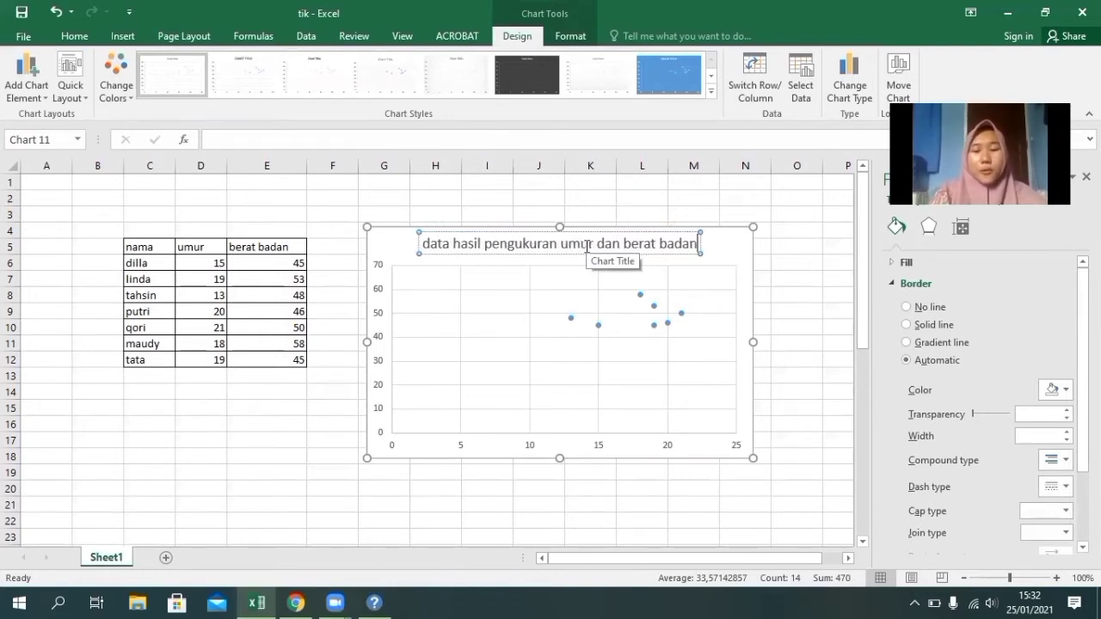
text( wa)
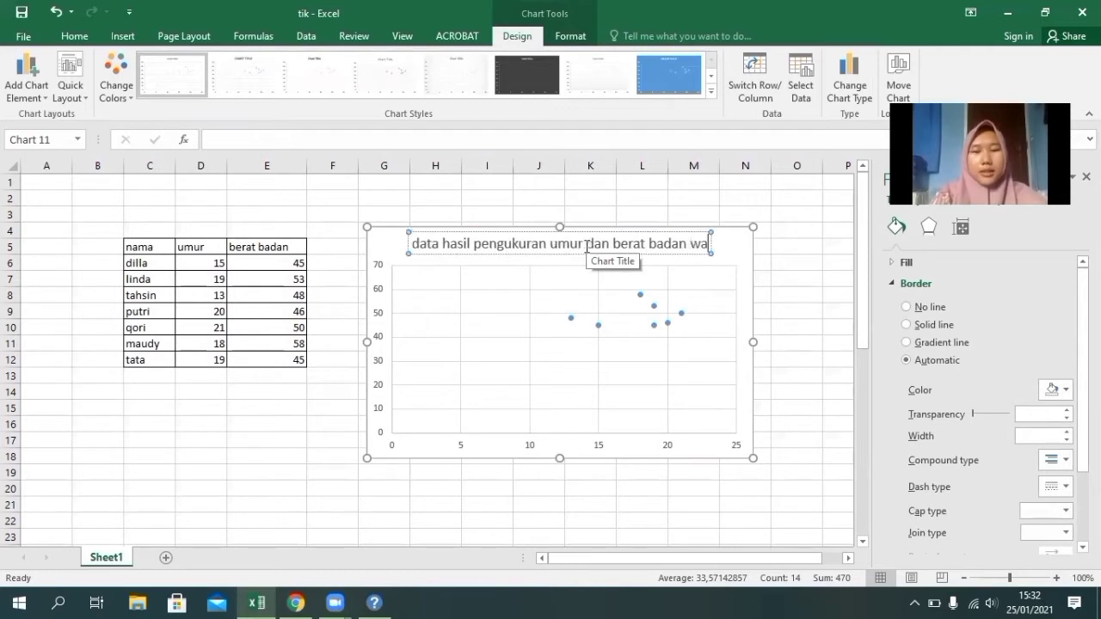
text(rga blok)
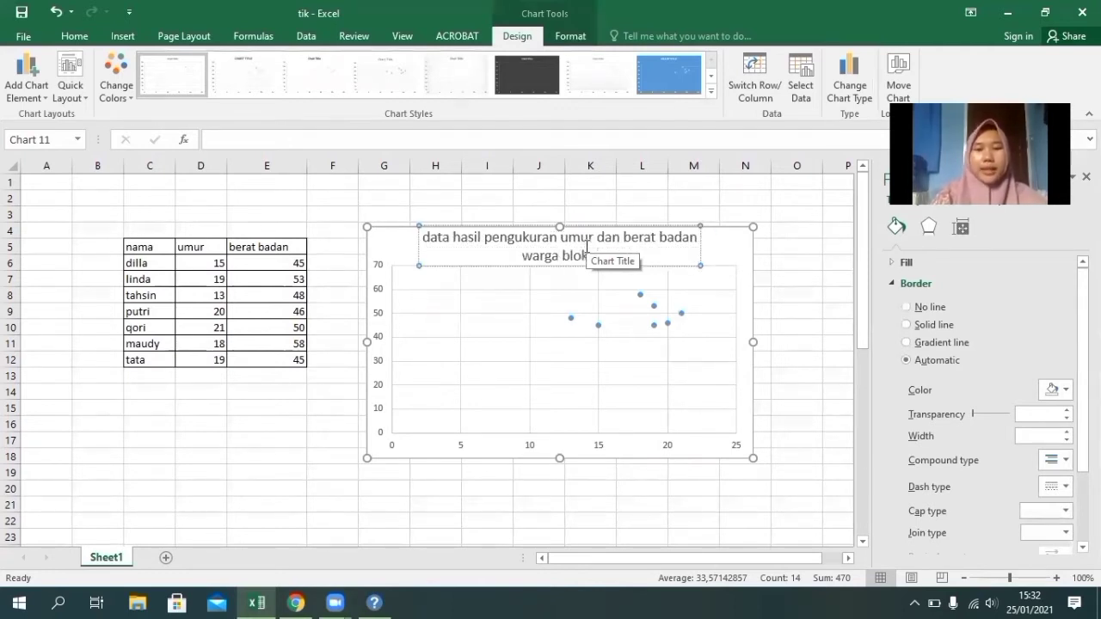
text( c9)
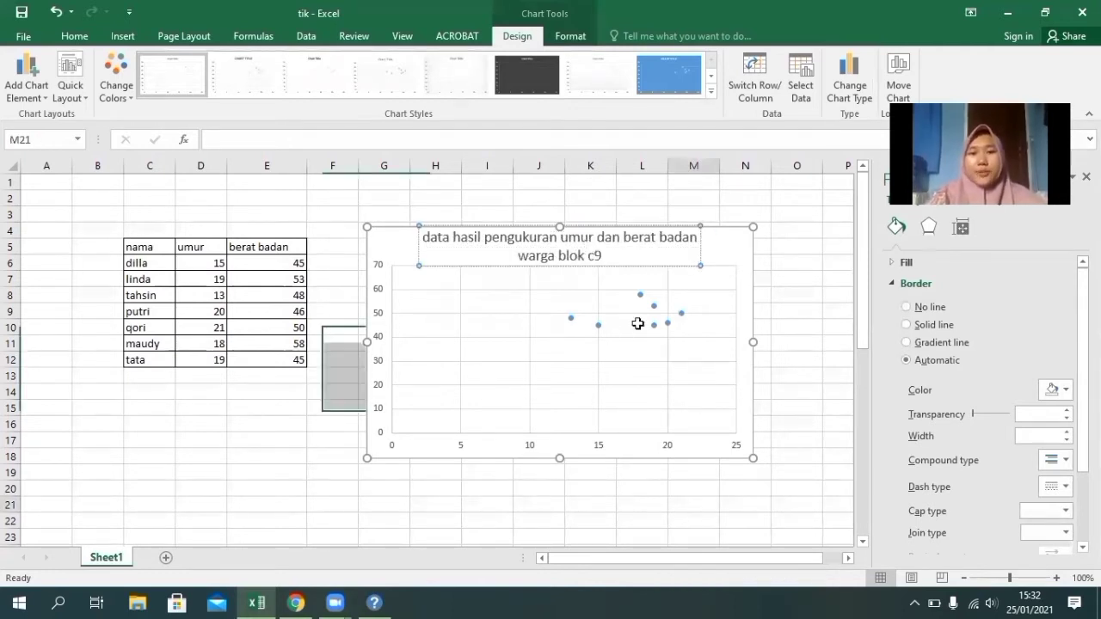
- Change the block name at the end of the scatter chart's title to c8
click(611, 259)
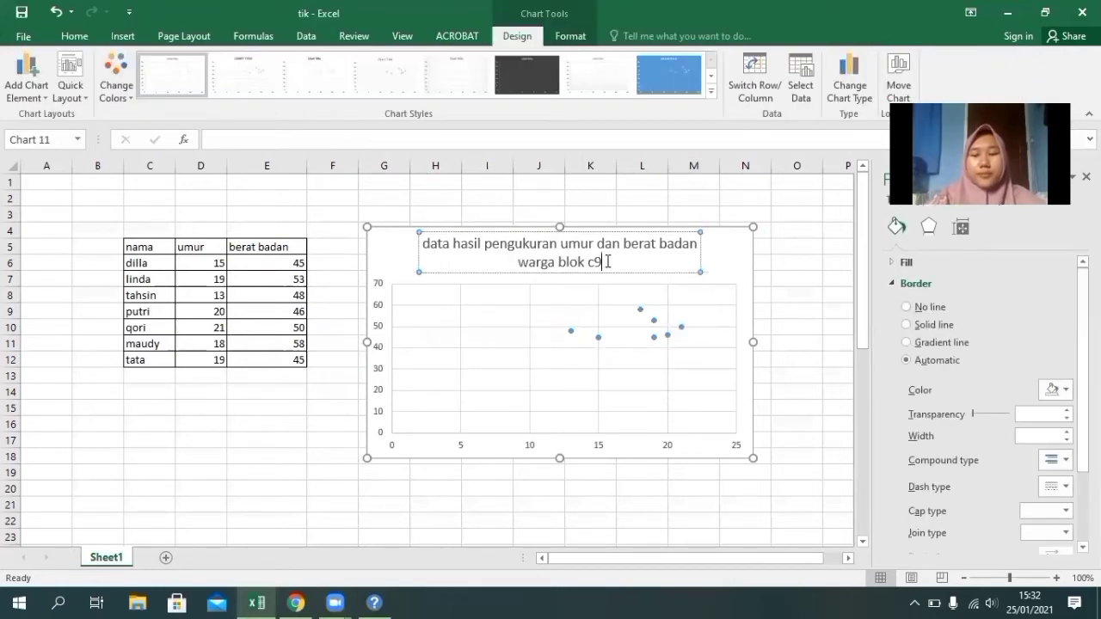
key(BackSpace)
text(8)
click(783, 250)
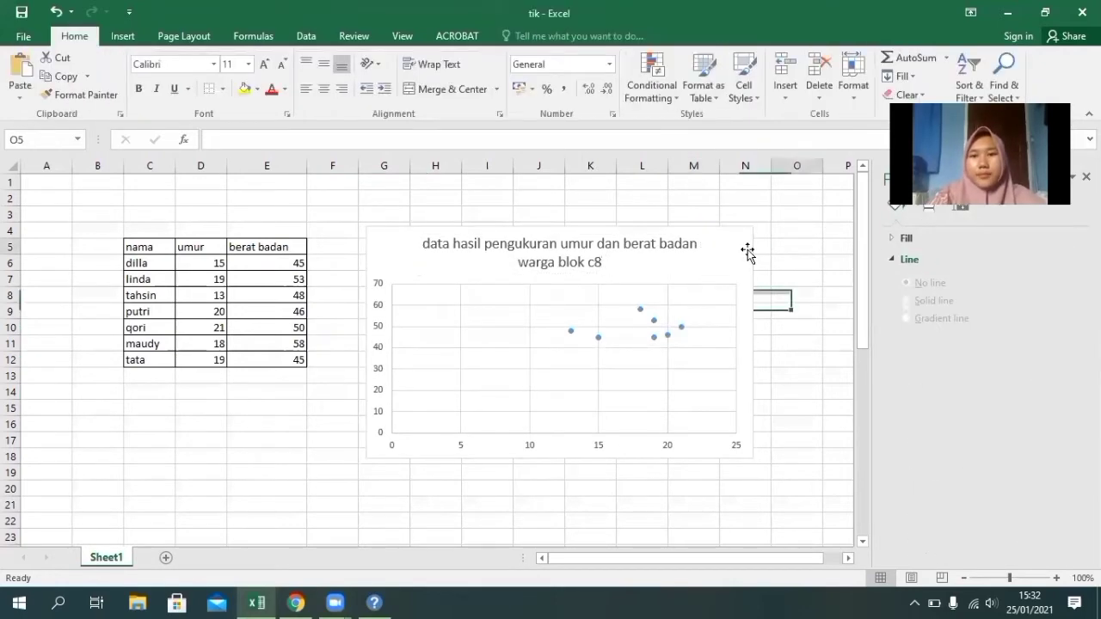
- Add axis titles to the scatter chart
click(749, 237)
click(777, 239)
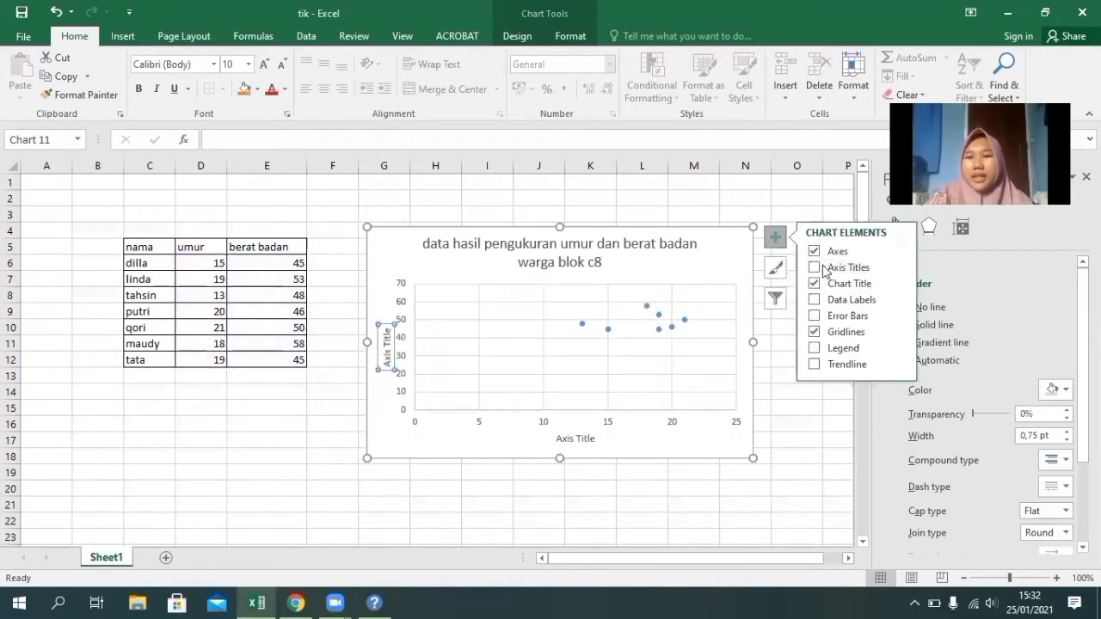
click(824, 268)
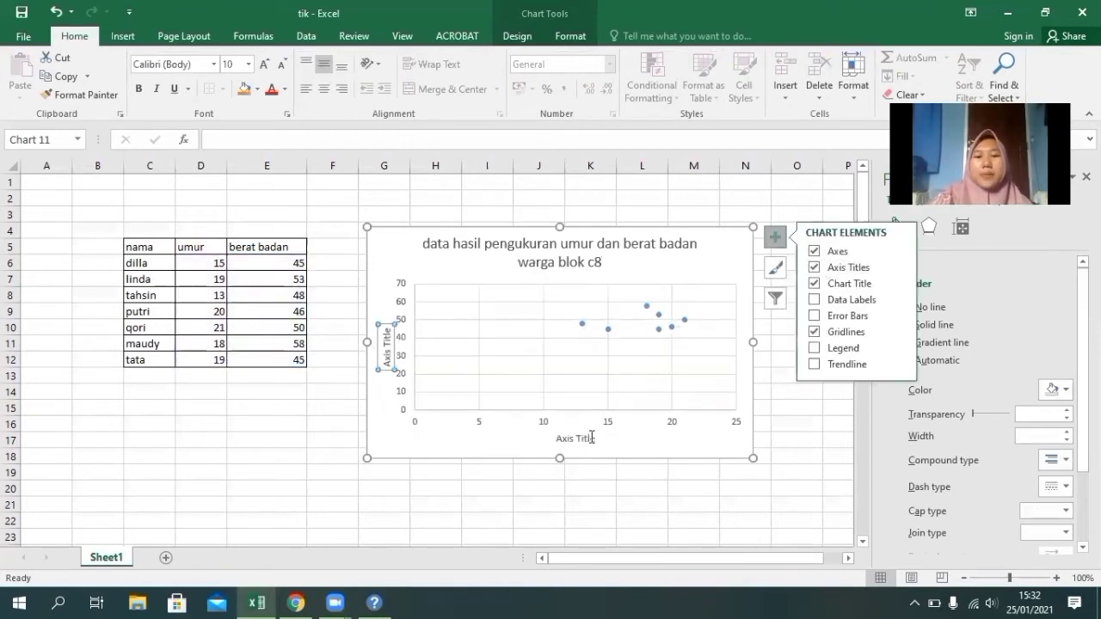
- Replace the scatter chart's horizontal axis title with "umur"
click(592, 438)
click(597, 439)
key(BackSpace)
key(BackSpace)
key(BackSpace)
key(BackSpace)
key(BackSpace)
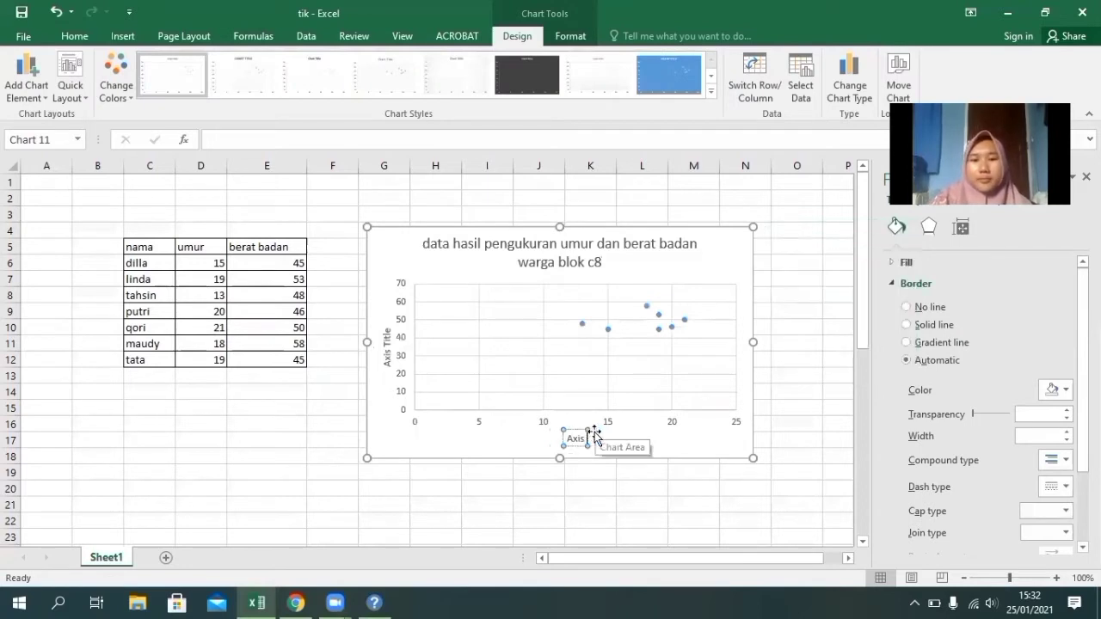
key(BackSpace)
key(BackSpace)
key(BackSpace)
key(BackSpace)
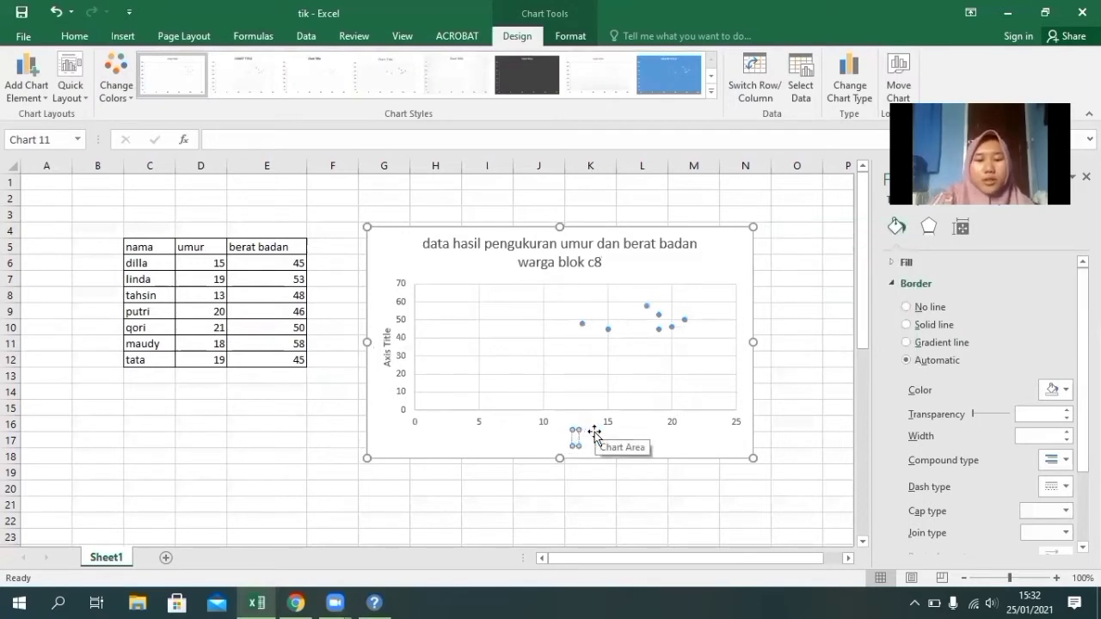
text(umur)
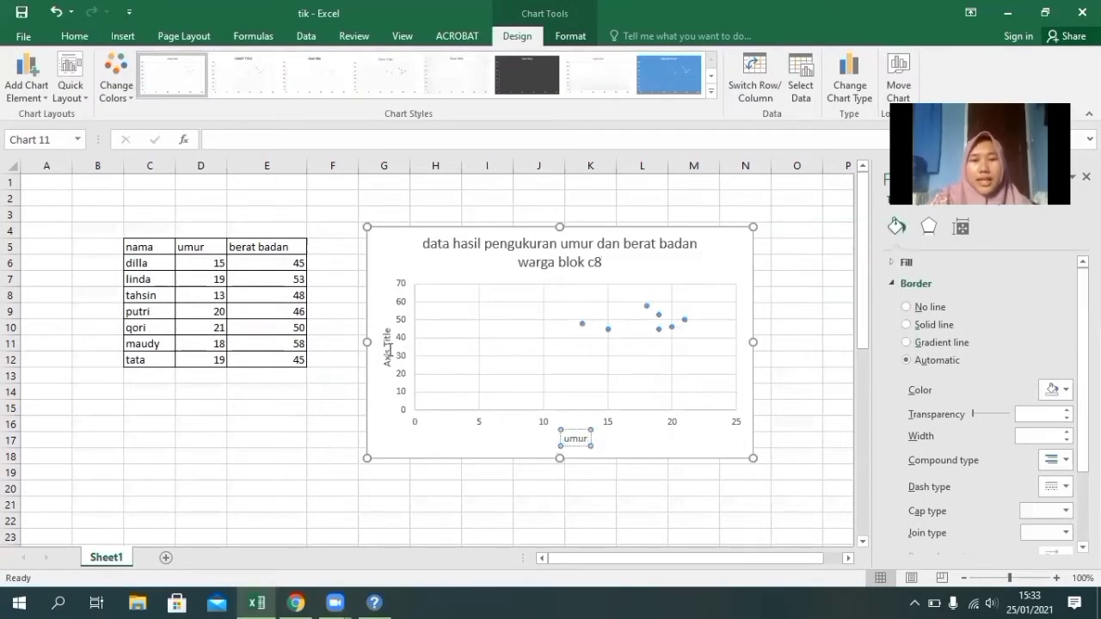
- Replace the scatter chart's vertical axis title with "berat badan"
click(389, 345)
triple_click(386, 340)
key(BackSpace)
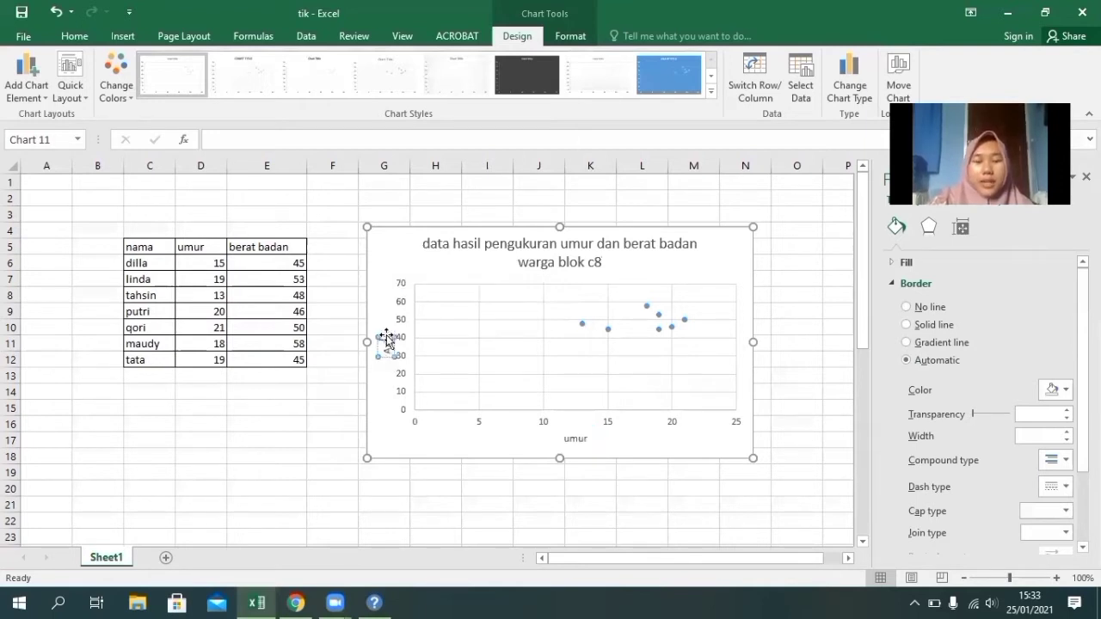
text(berat)
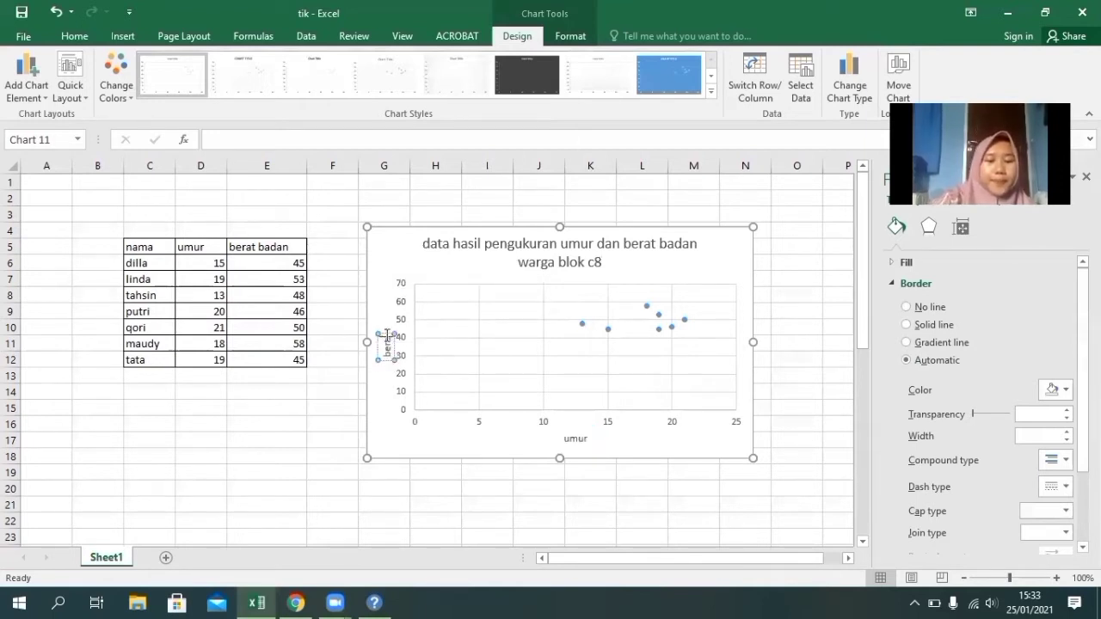
text( badan)
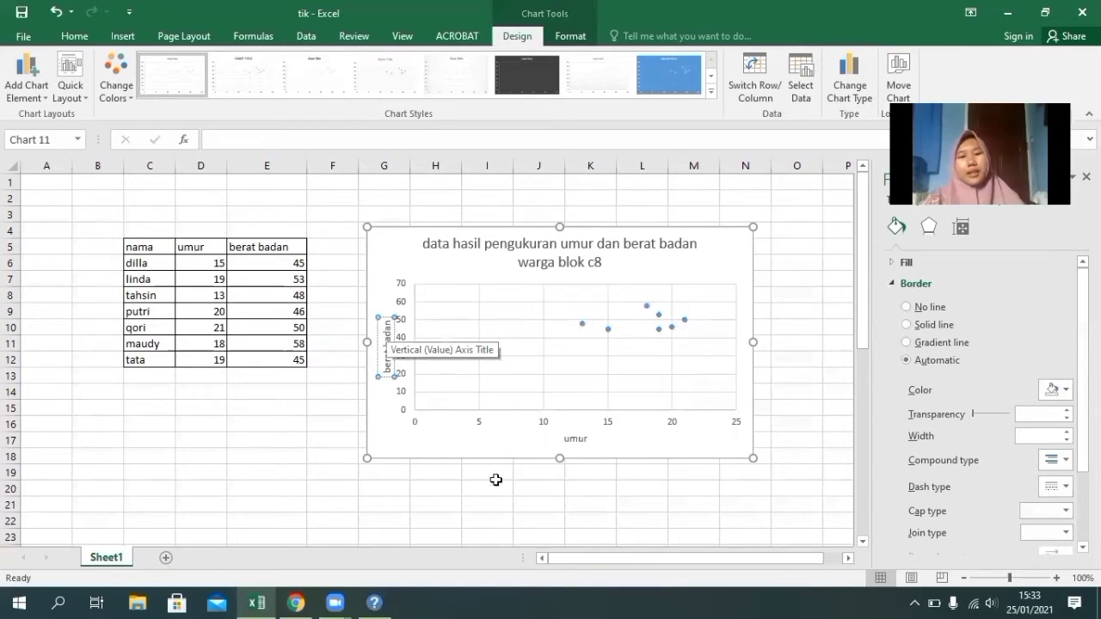
click(495, 481)
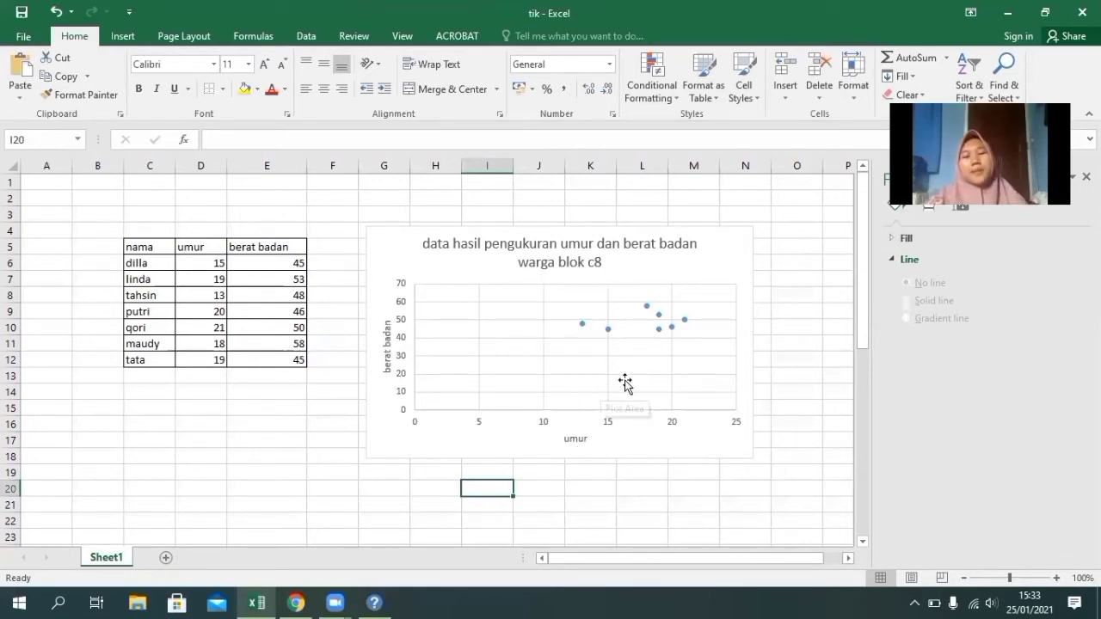
- Insert a 3-D column chart from the nama and umur data in C26:D32 and place it beside that table
scroll(456, 396, down, 2)
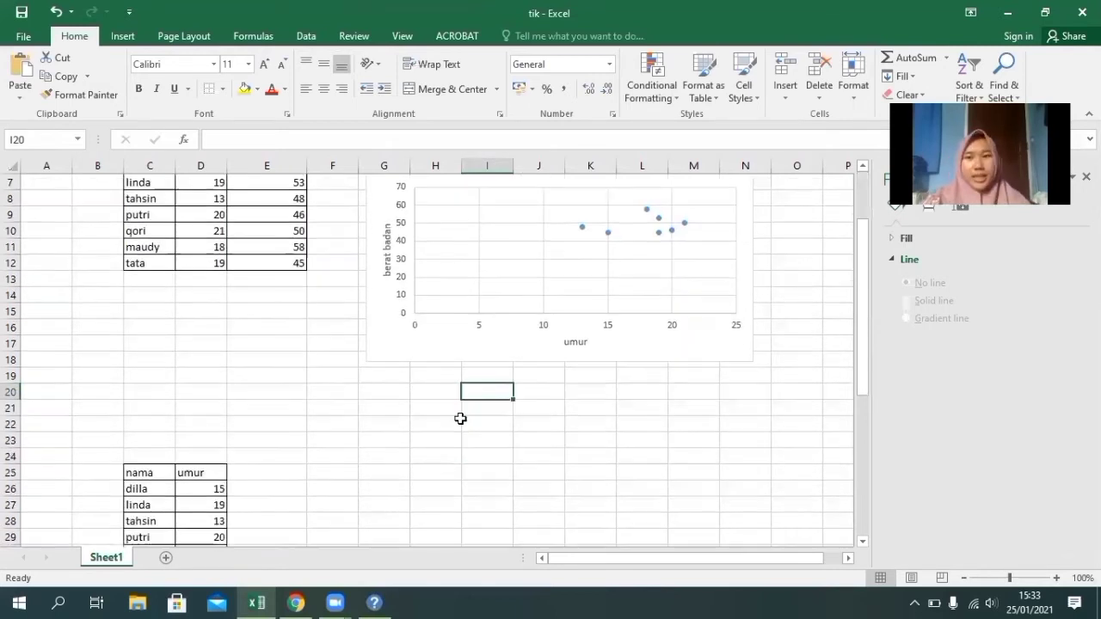
scroll(457, 422, down, 3)
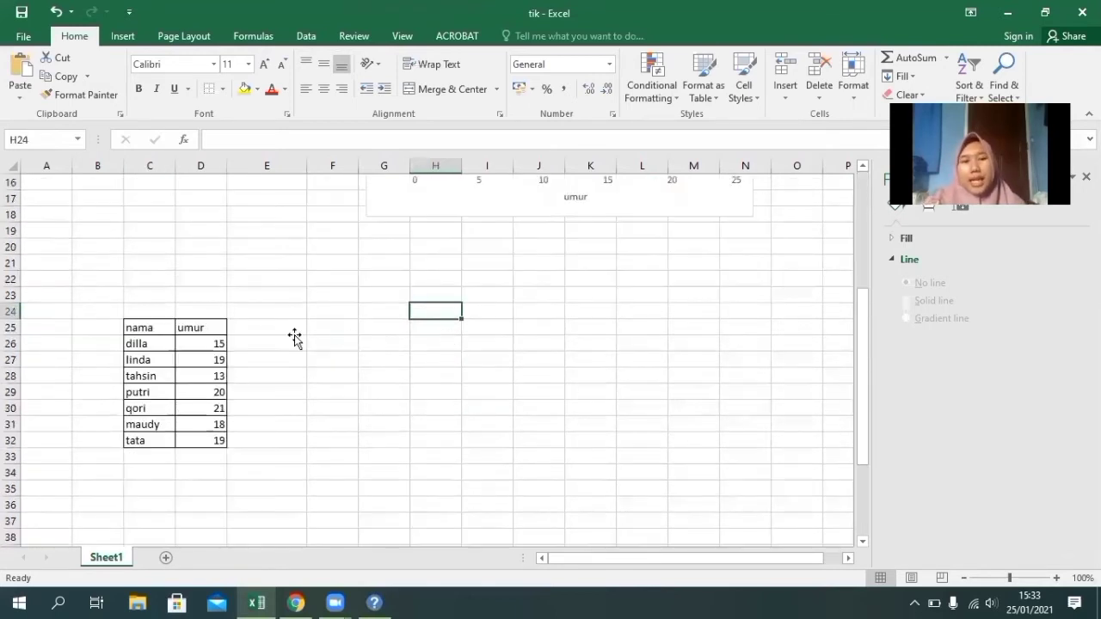
click(352, 322)
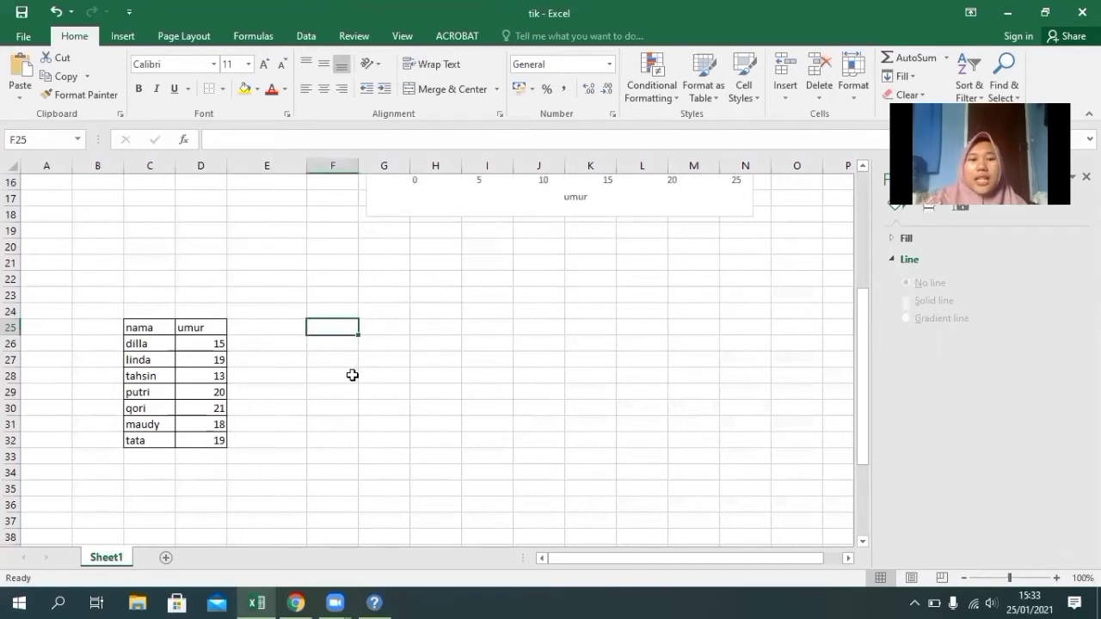
key(Right)
scroll(352, 375, down, 1)
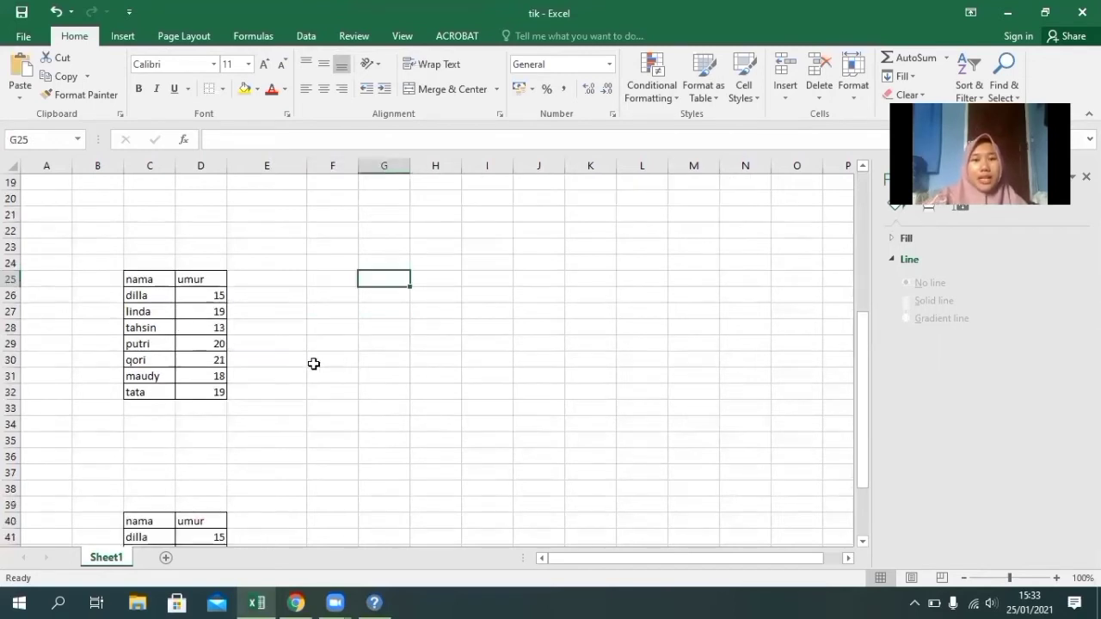
drag(143, 295, 202, 393)
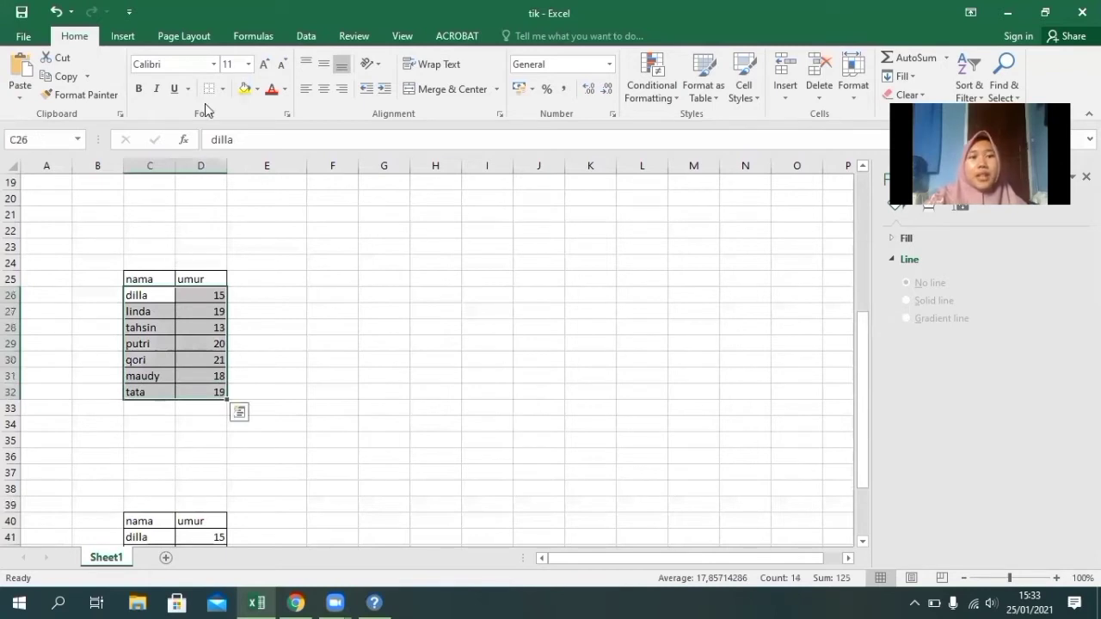
click(122, 38)
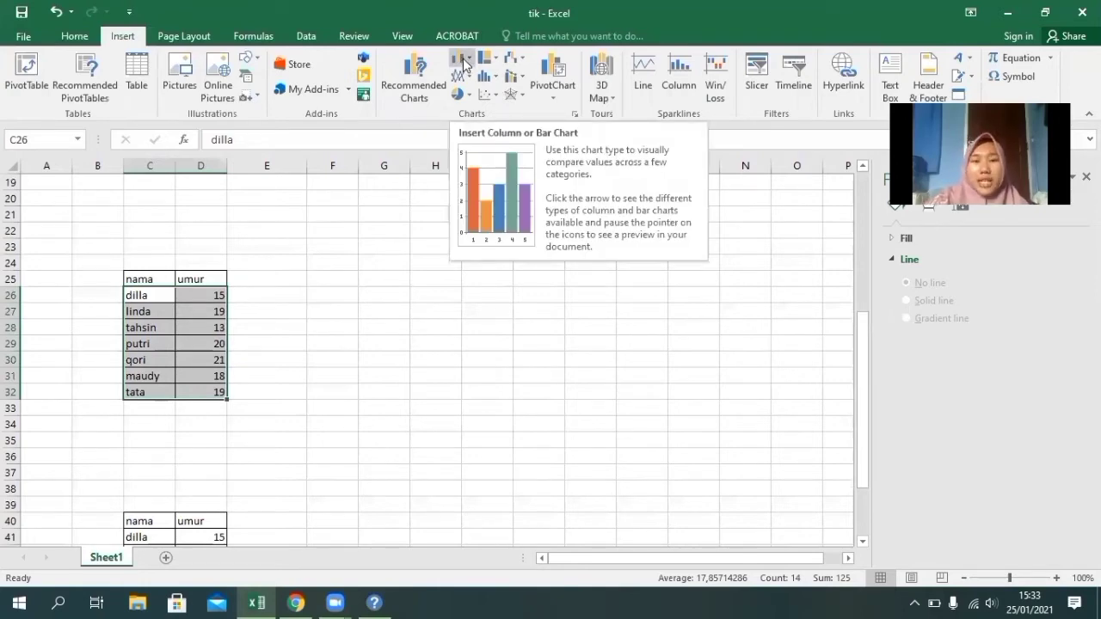
click(462, 60)
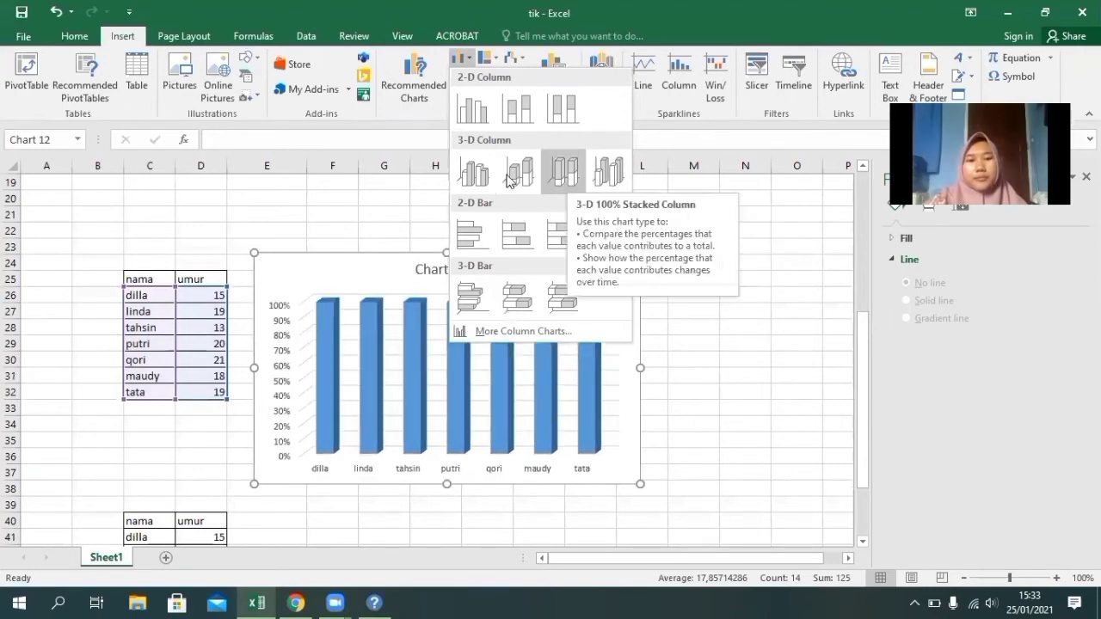
click(632, 295)
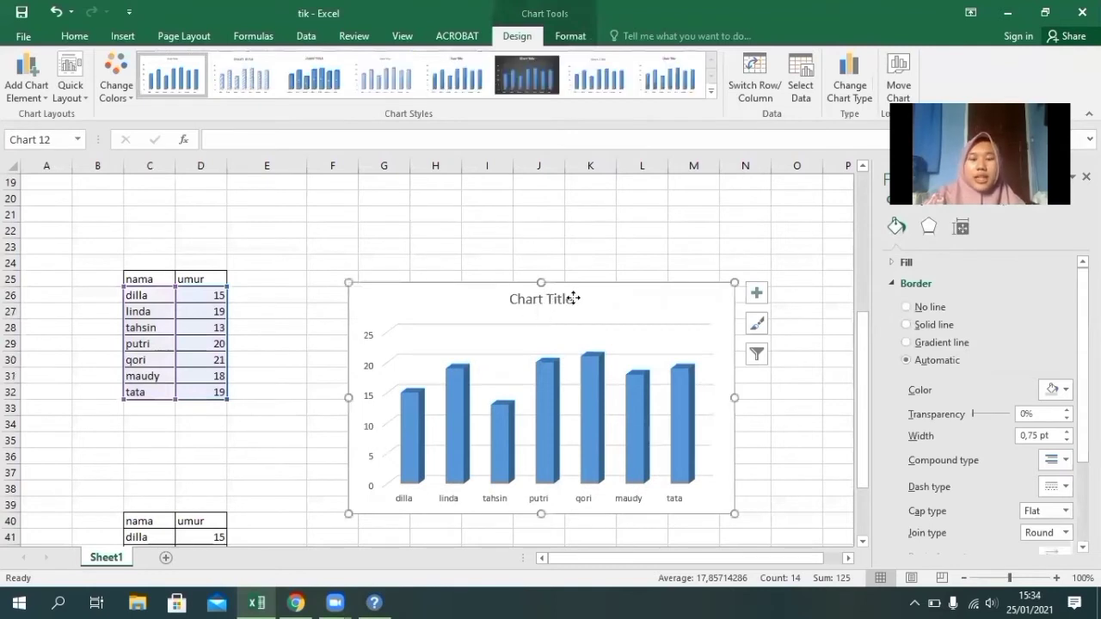
- Replace the 3-D column chart's title with "data hasil pengukuran umur pada wara blok c8"
click(574, 298)
click(574, 298)
key(BackSpace)
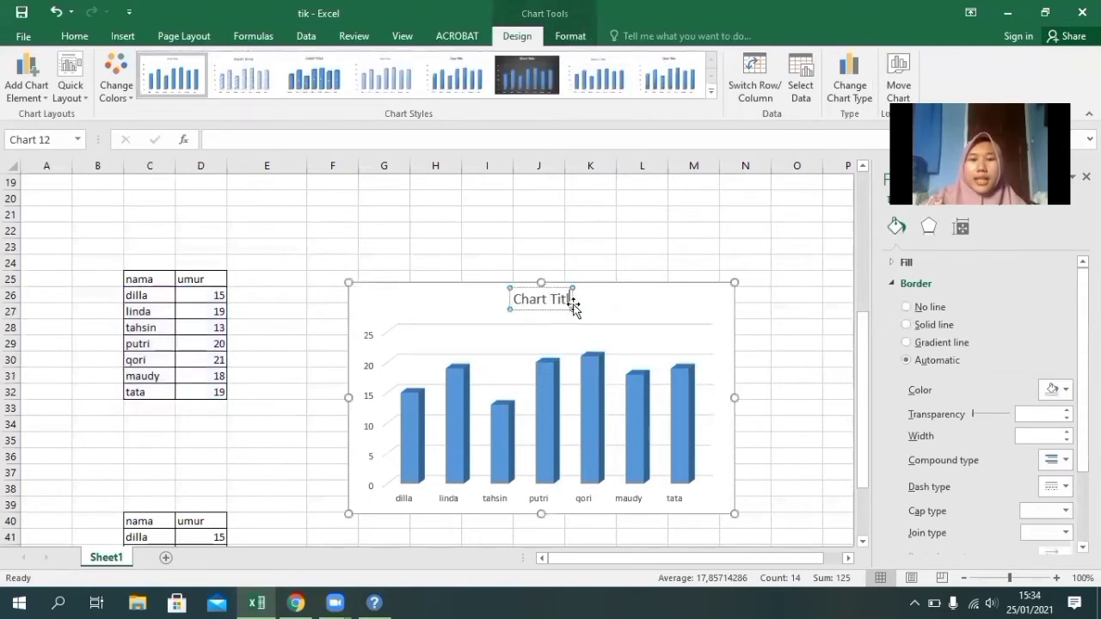
key(BackSpace)
key(BackSpace)
key(BackSpace)
key(BackSpace)
key(BackSpace)
key(BackSpace)
key(BackSpace)
key(BackSpace)
key(BackSpace)
key(BackSpace)
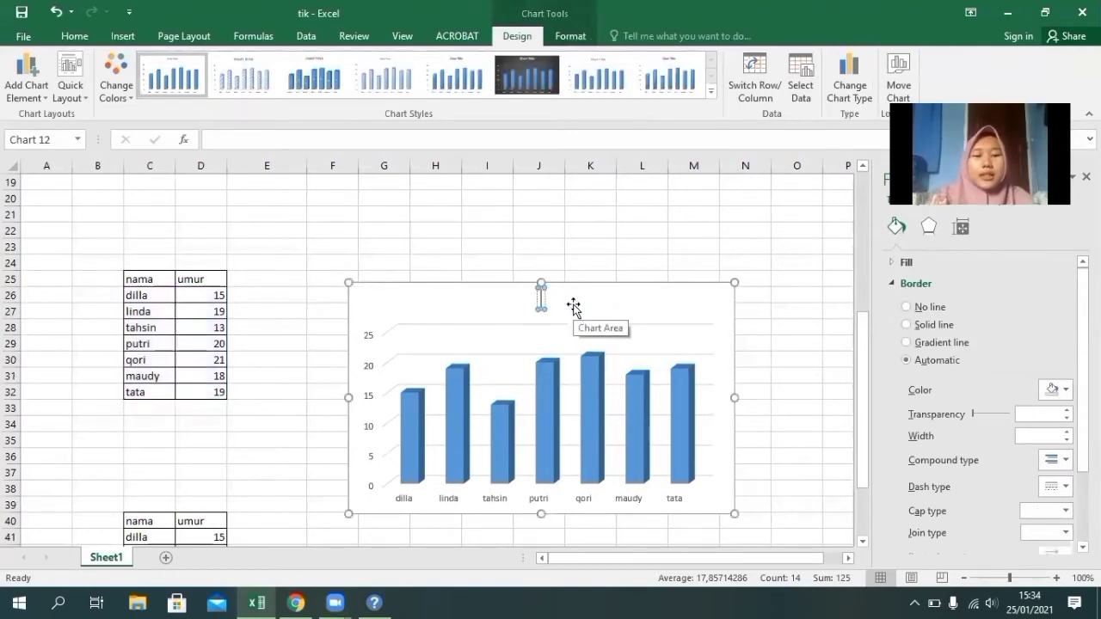
text(d)
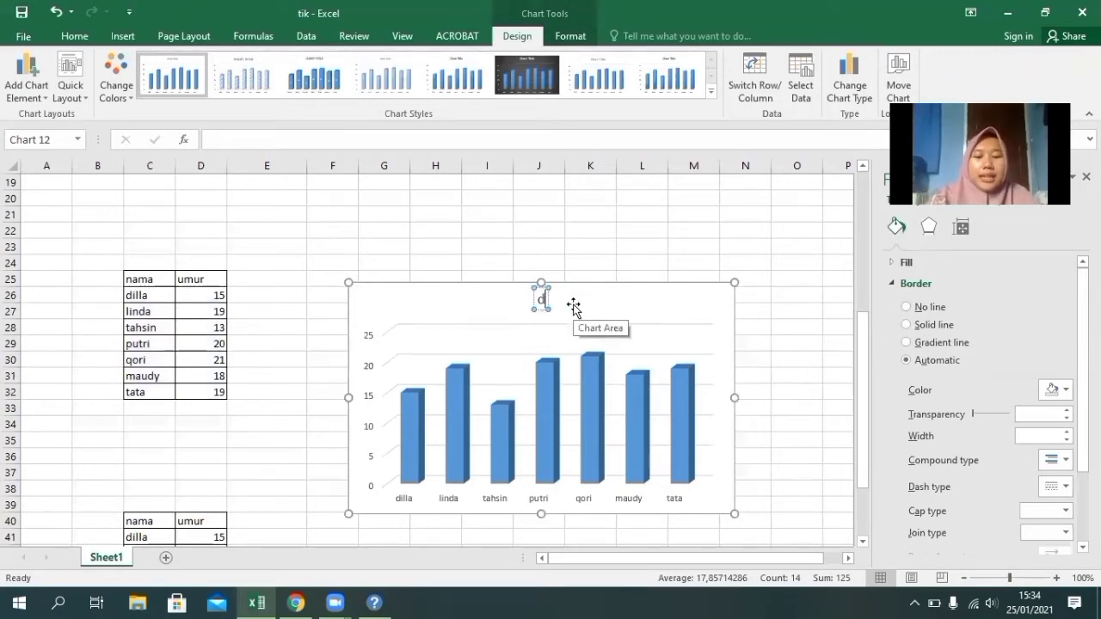
text(ata hasil)
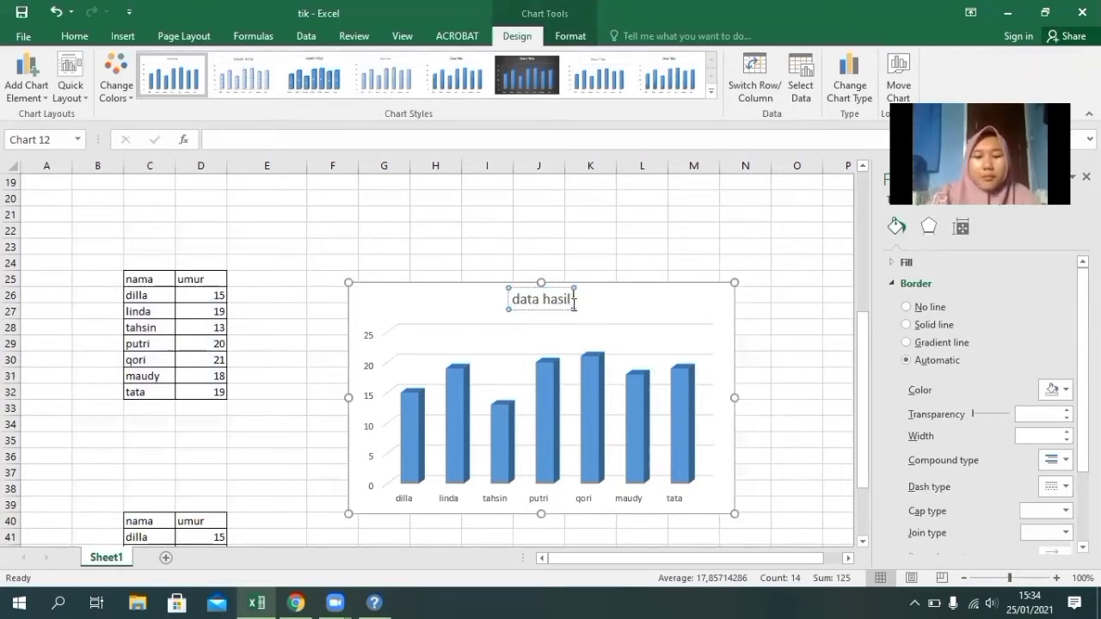
text( pengukura)
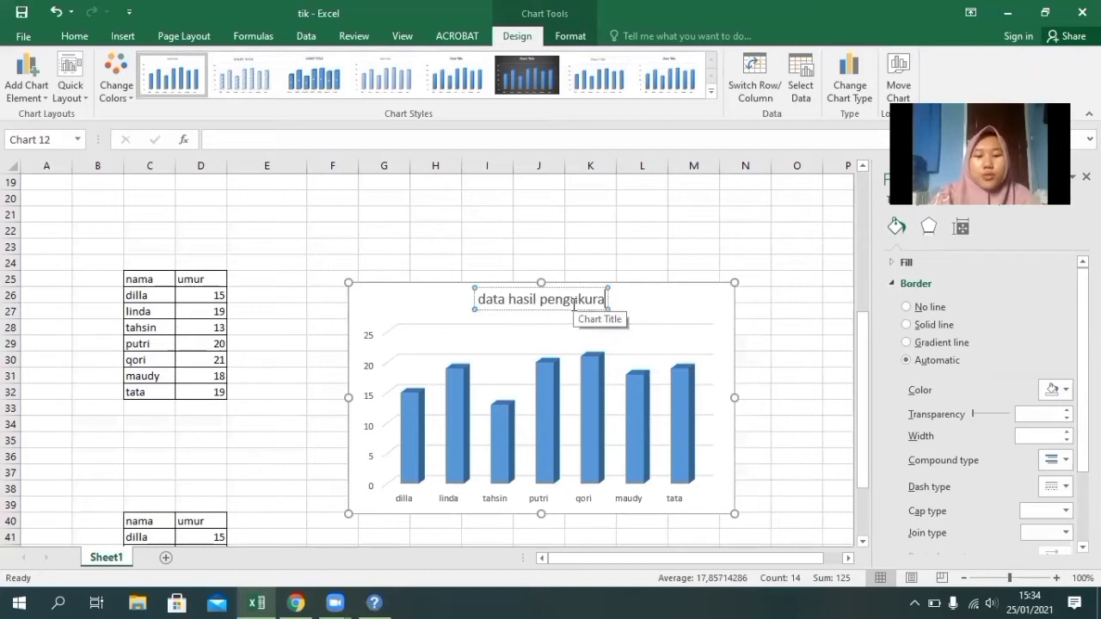
text(n umur pada)
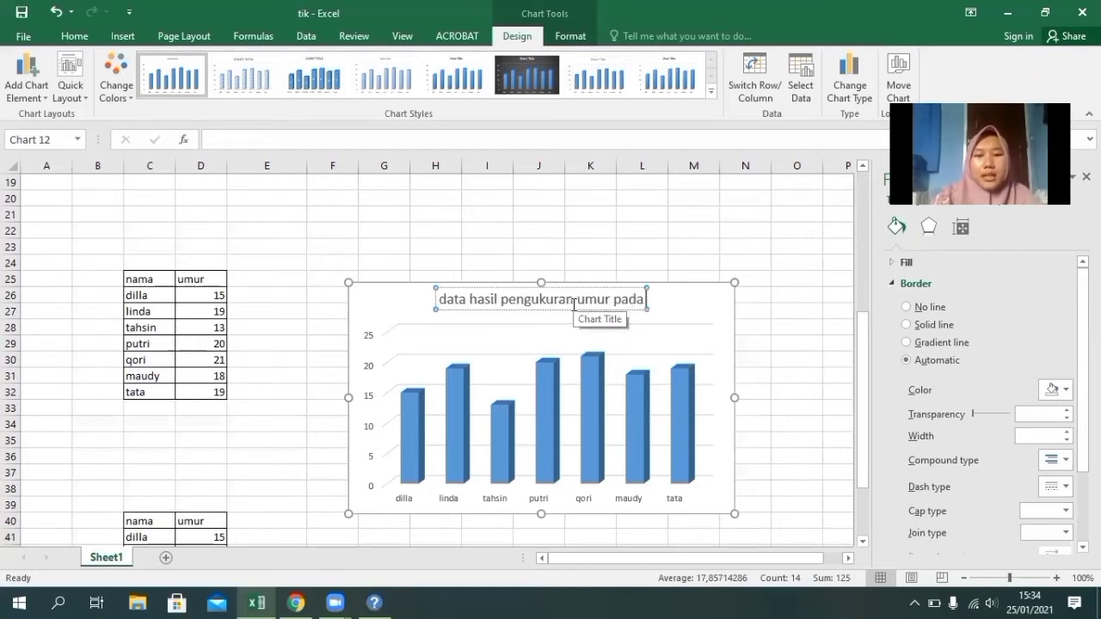
text( wara b)
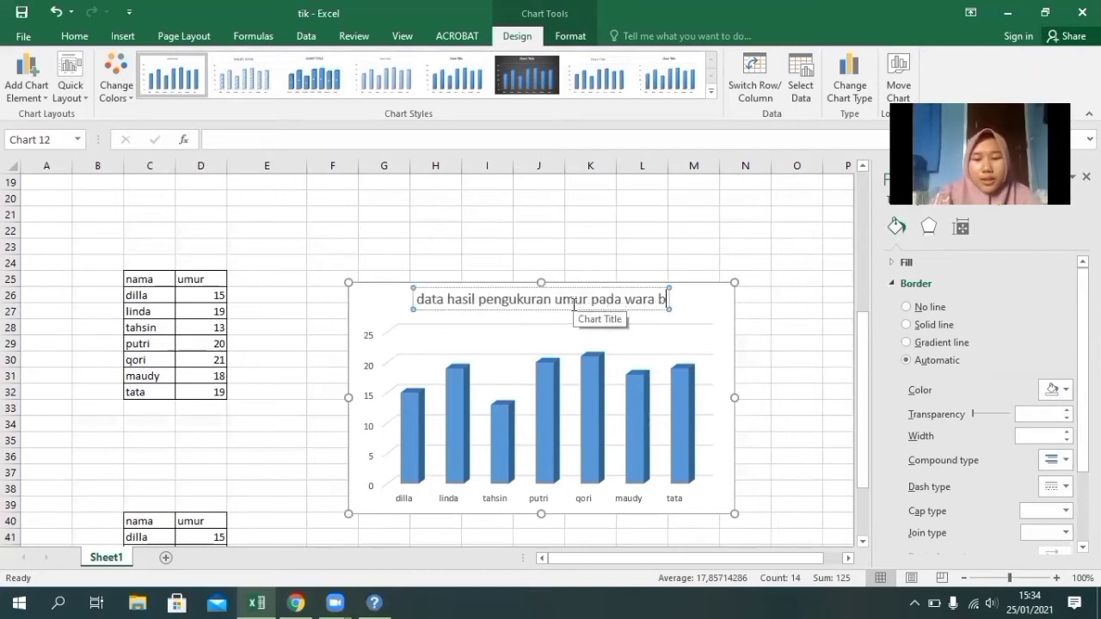
text(lok c8)
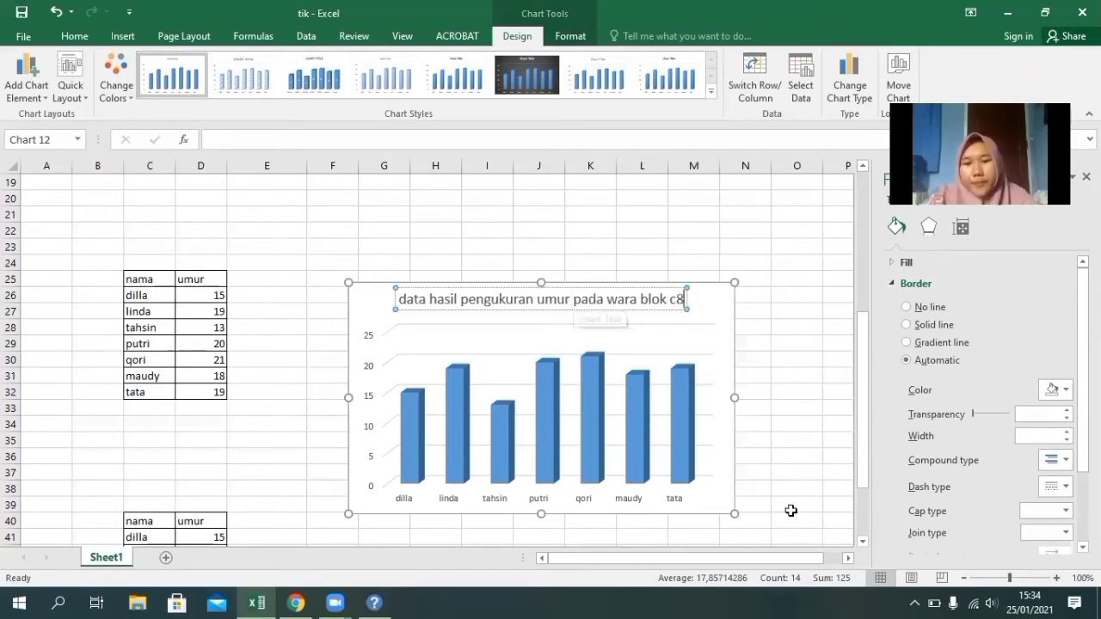
click(791, 508)
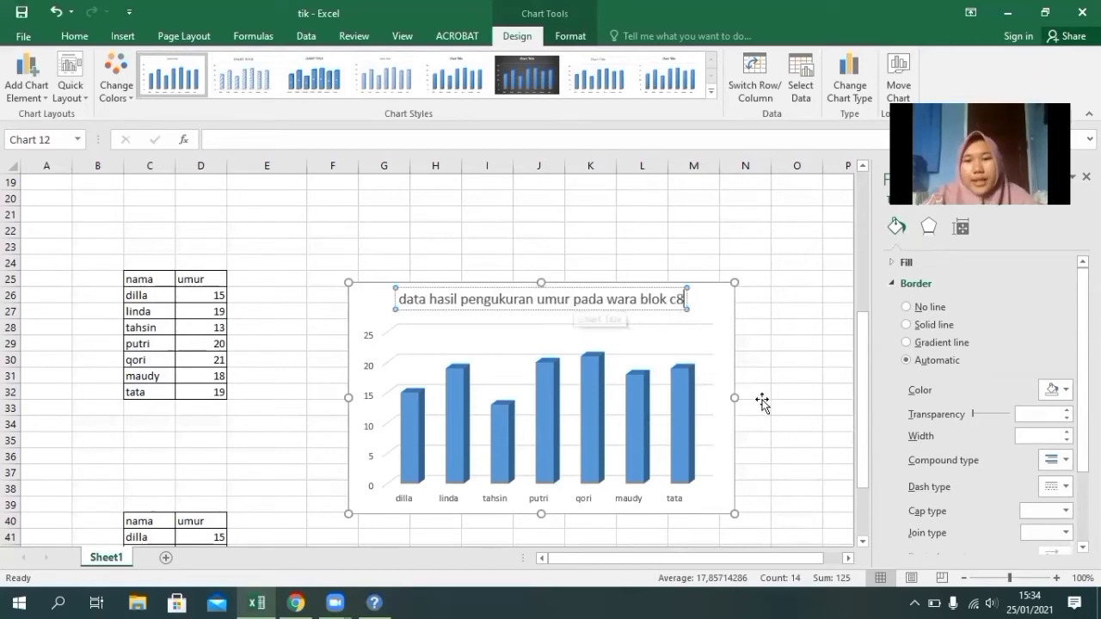
- Add axis titles to the 3-D column chart
click(731, 298)
click(756, 293)
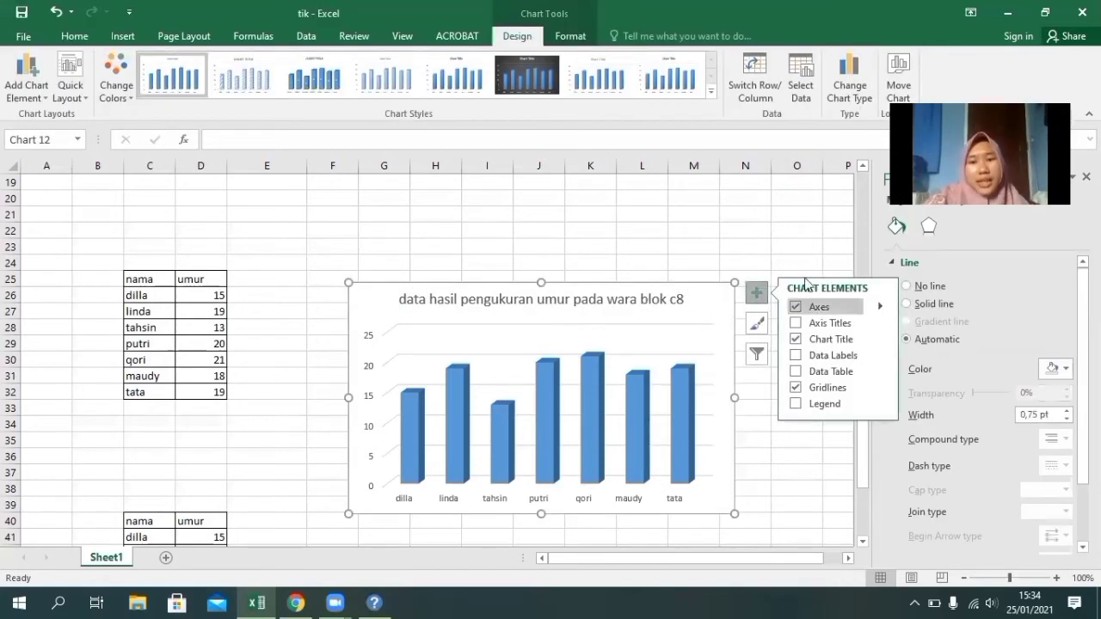
click(796, 324)
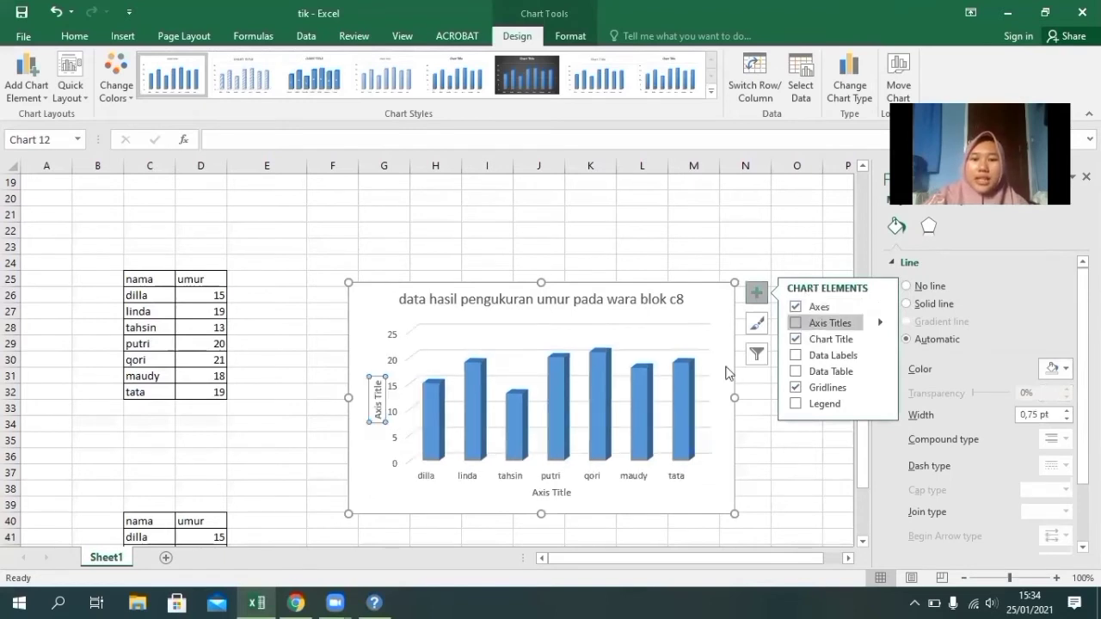
- Replace the 3-D column chart's vertical axis title with "umur"
click(380, 386)
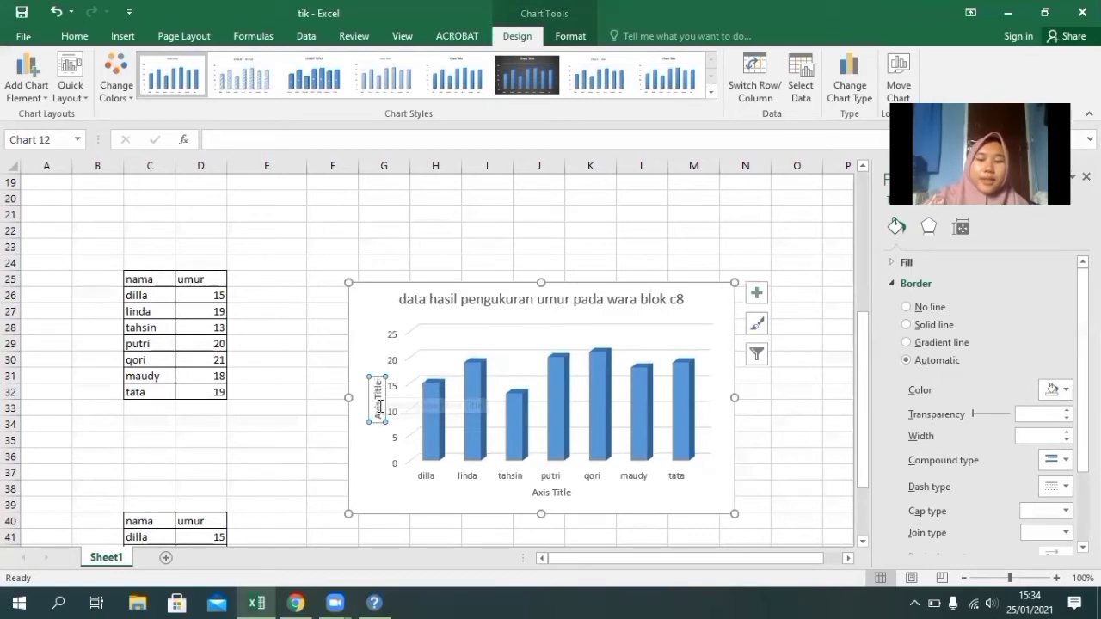
text(umur)
key(BackSpace)
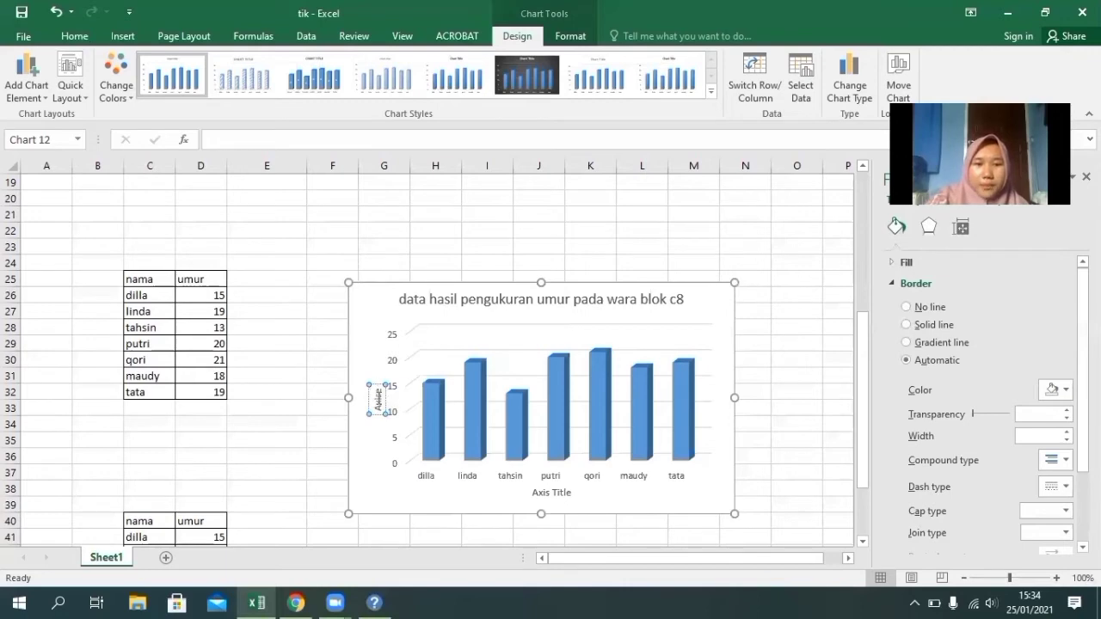
double_click(377, 404)
text(umur)
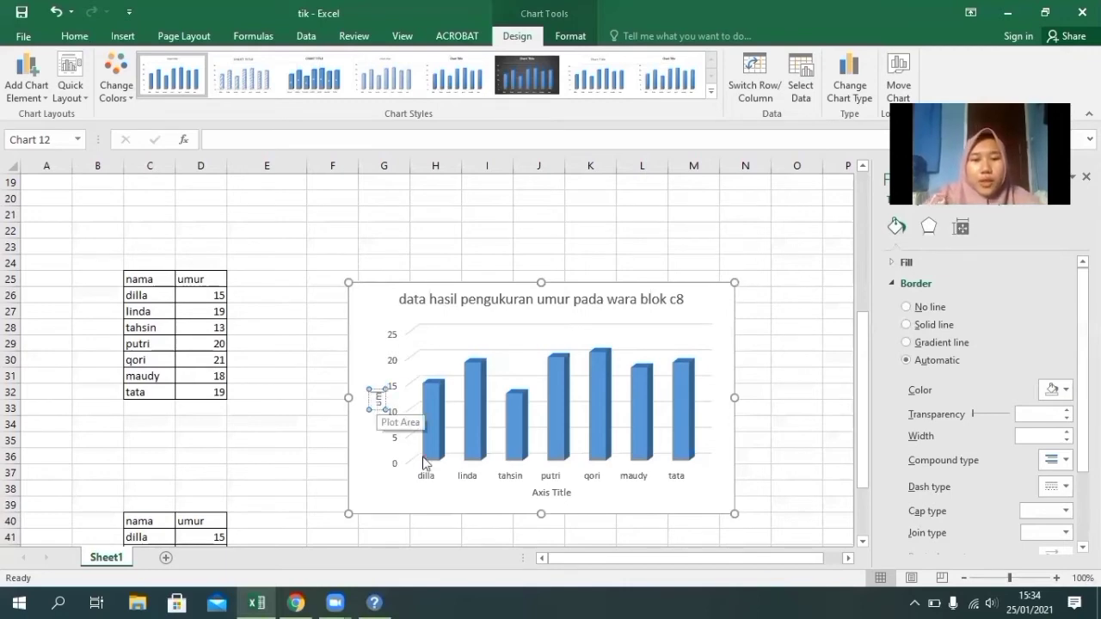
- Replace the 3-D column chart's horizontal axis title with "nama warga"
click(568, 493)
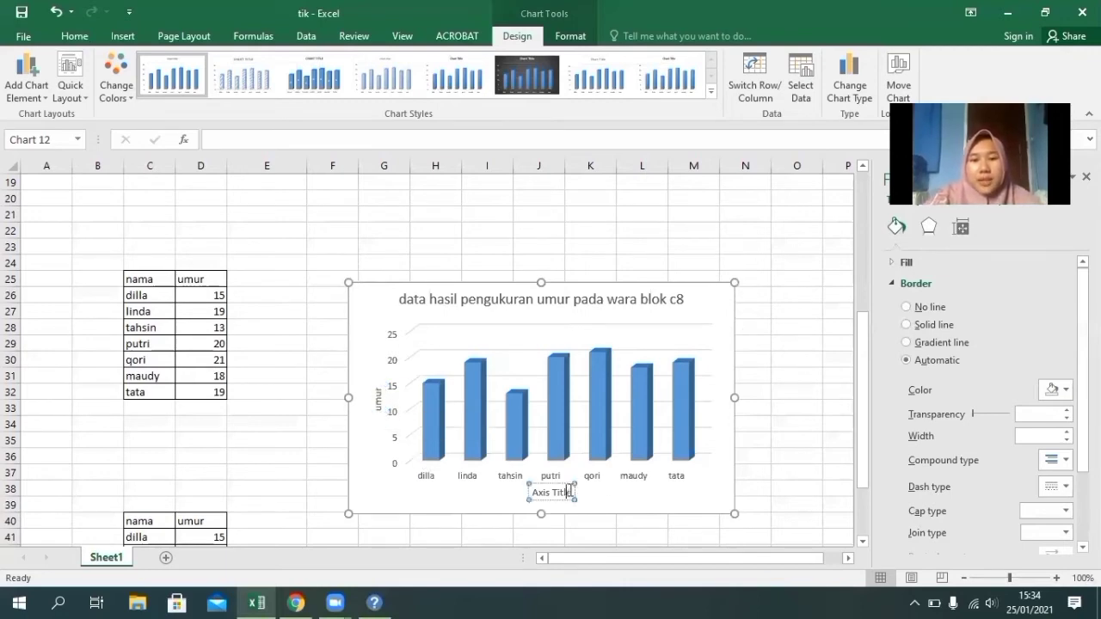
key(ctrl+a)
key(BackSpace)
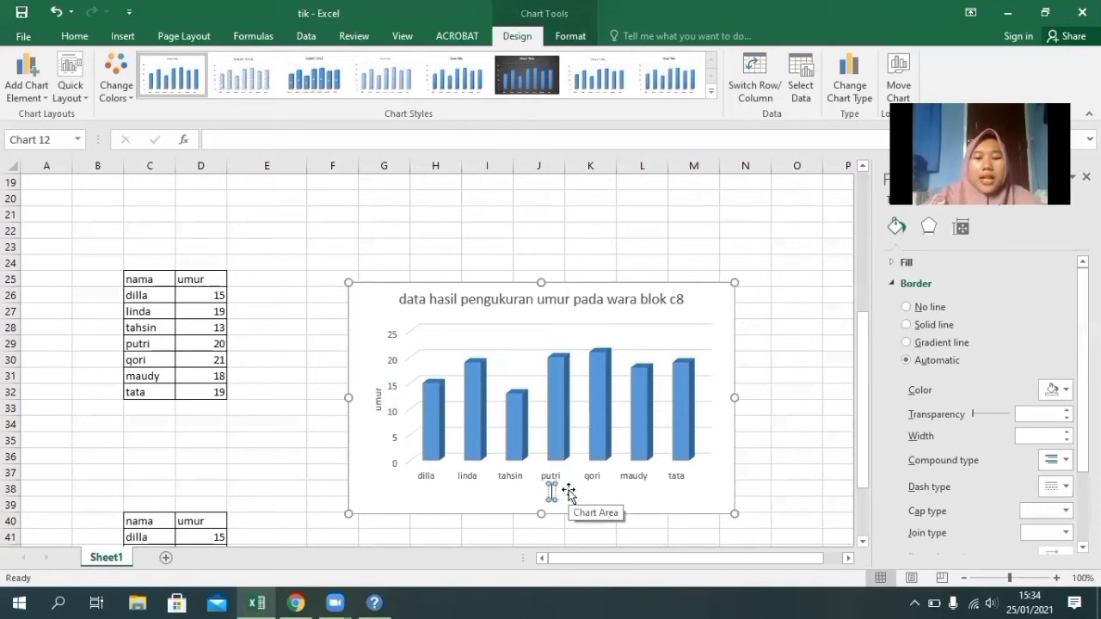
text(nama)
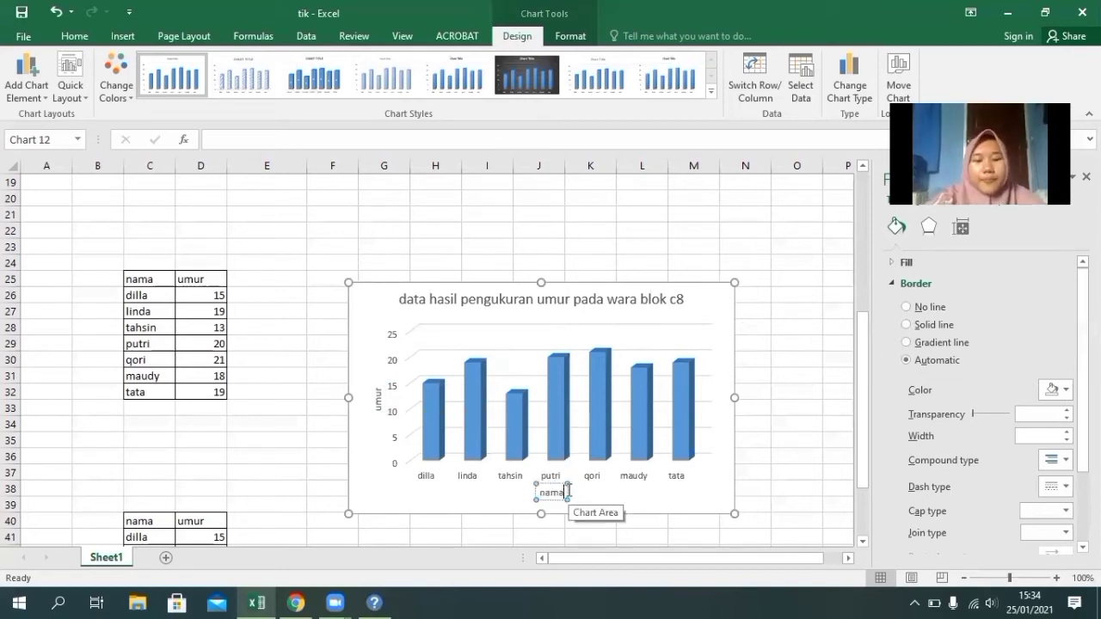
text( warga)
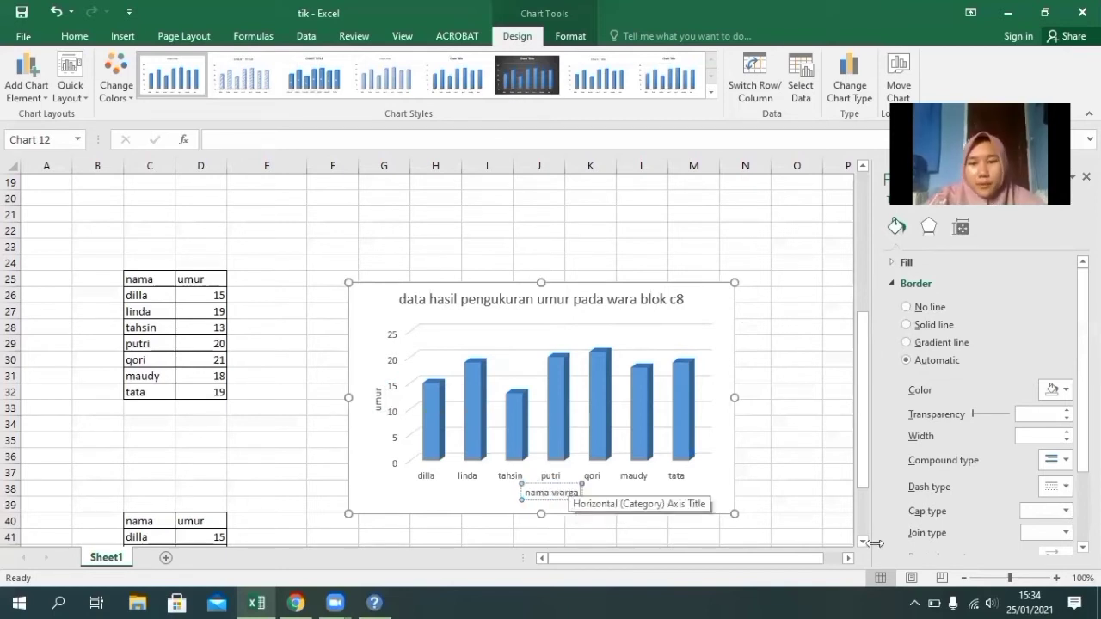
click(783, 394)
- Apply the chart style with hatched columns and an uppercase title to the 3-D column chart
click(723, 322)
scroll(723, 322, down, 1)
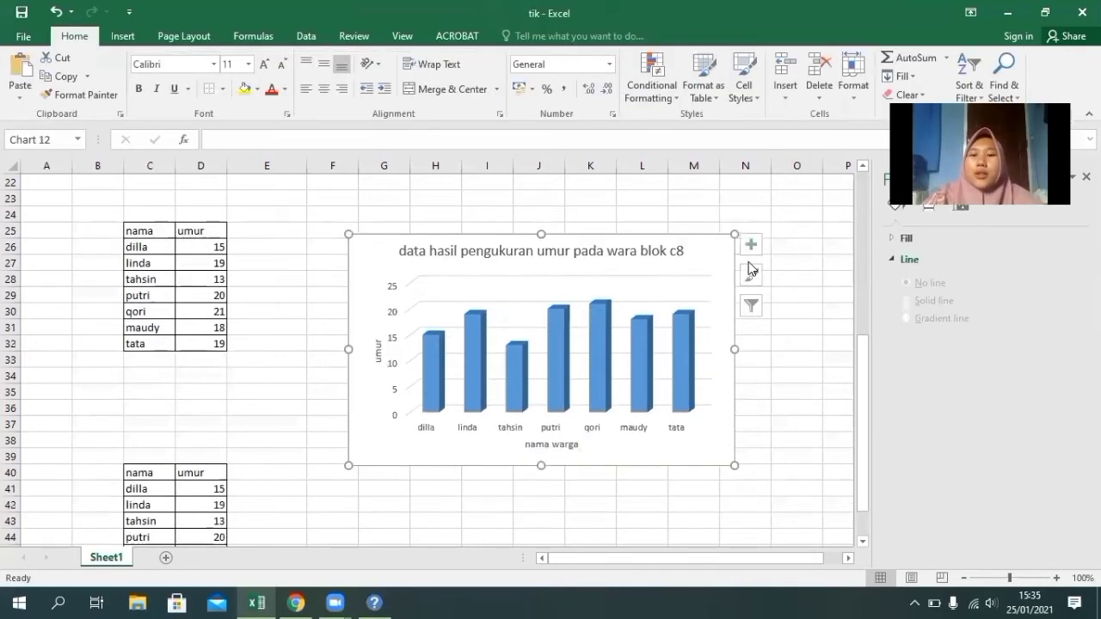
click(759, 277)
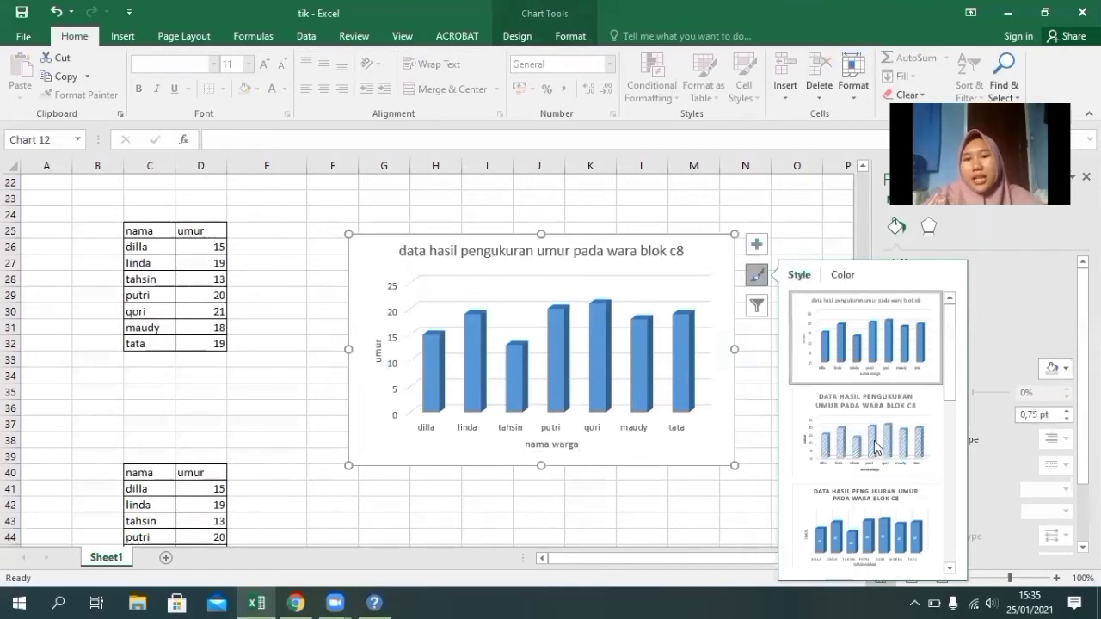
scroll(875, 356, down, 3)
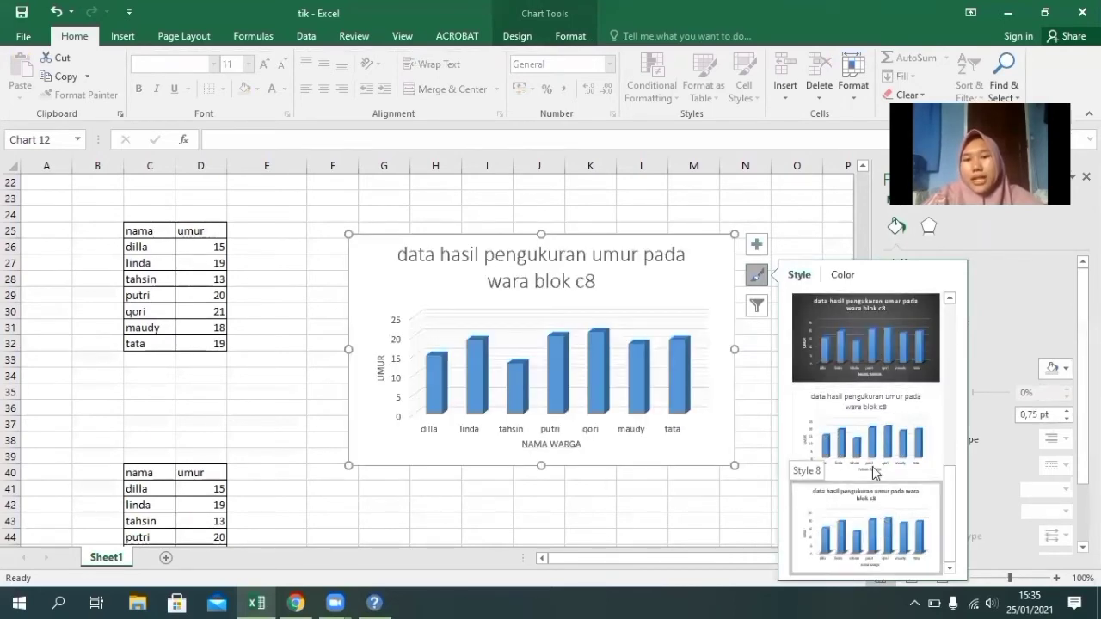
scroll(874, 471, up, 2)
click(866, 425)
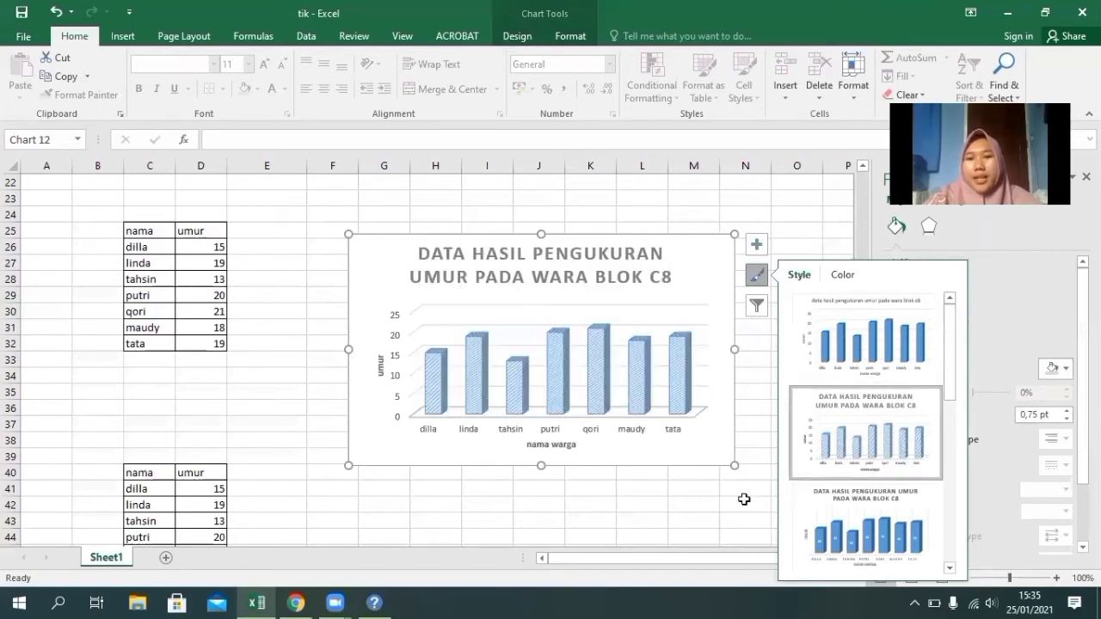
click(745, 499)
- Insert a 2-D line chart with markers from the nama and umur data in C41:D47 and place it beside that table
scroll(560, 389, up, 7)
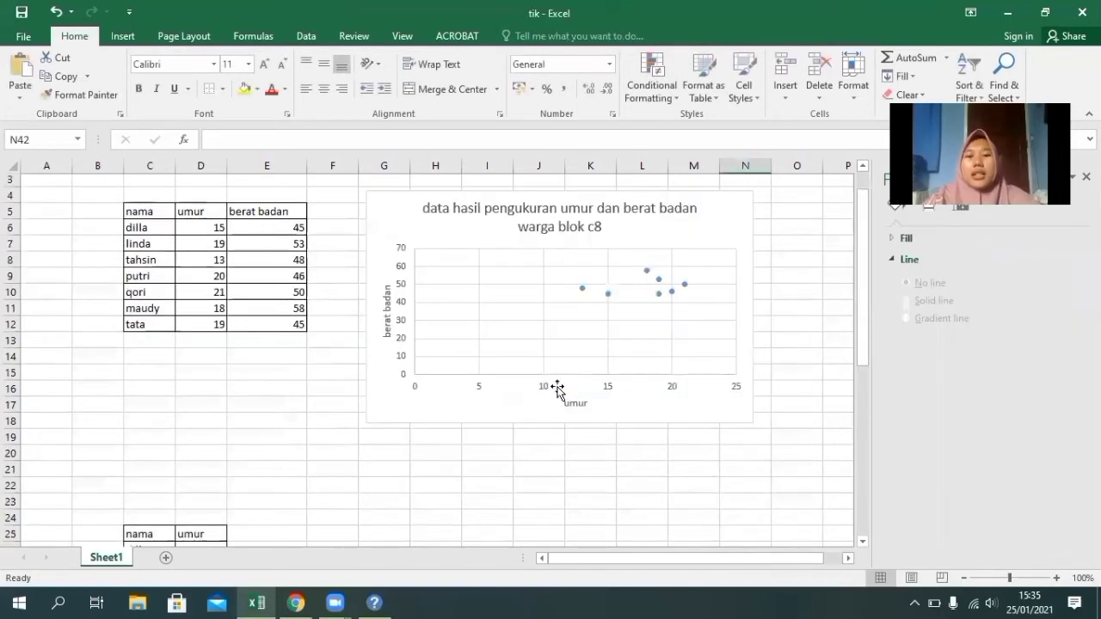
scroll(542, 421, down, 12)
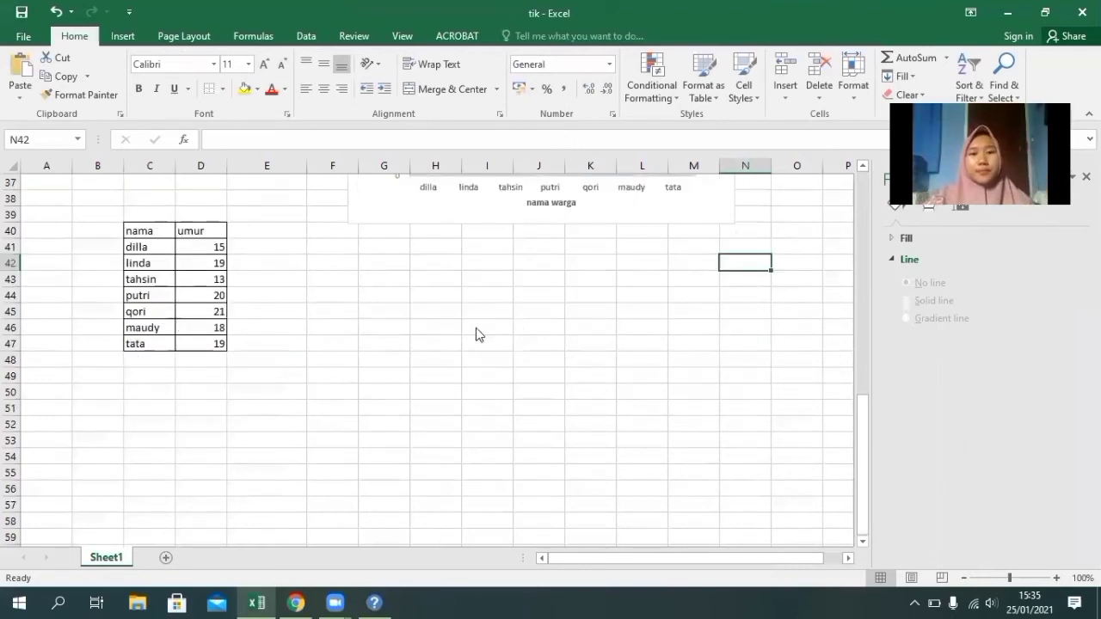
scroll(477, 333, up, 3)
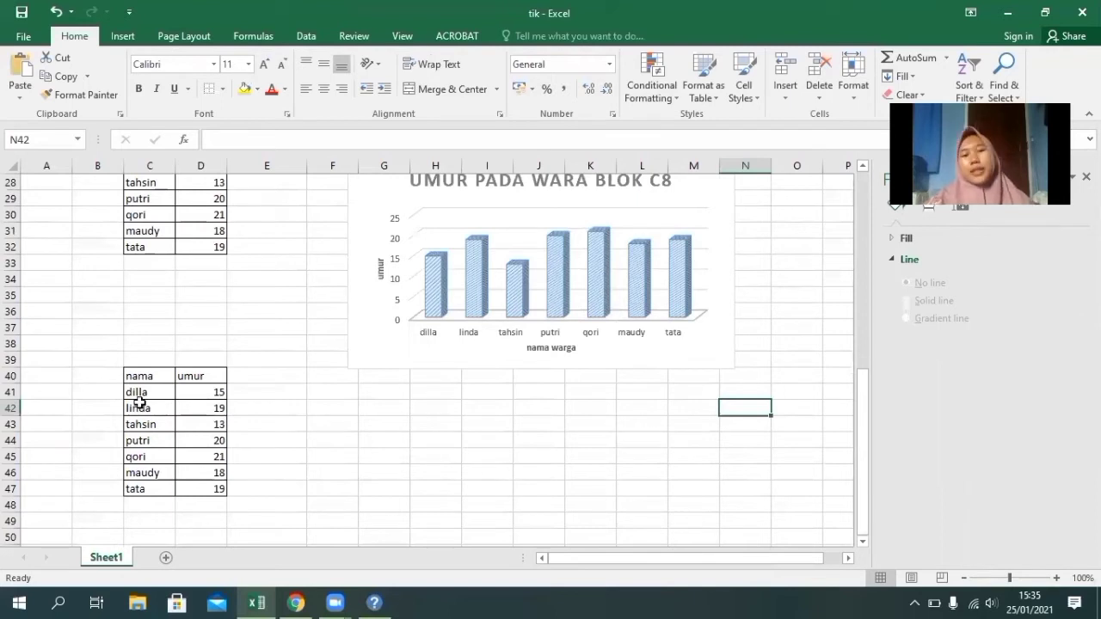
drag(144, 392, 203, 489)
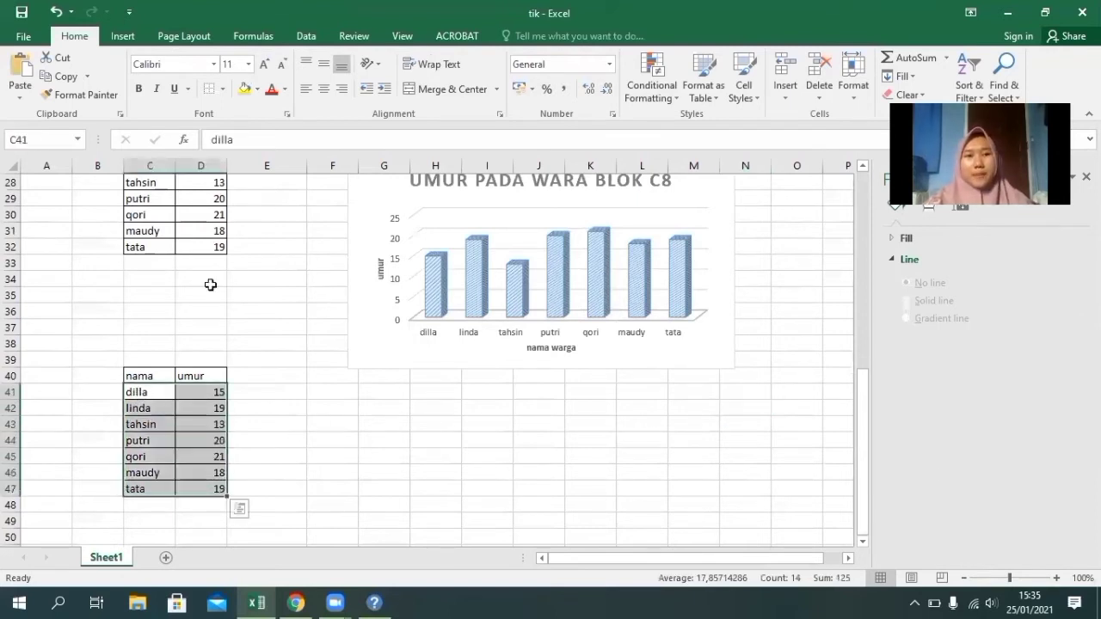
click(121, 36)
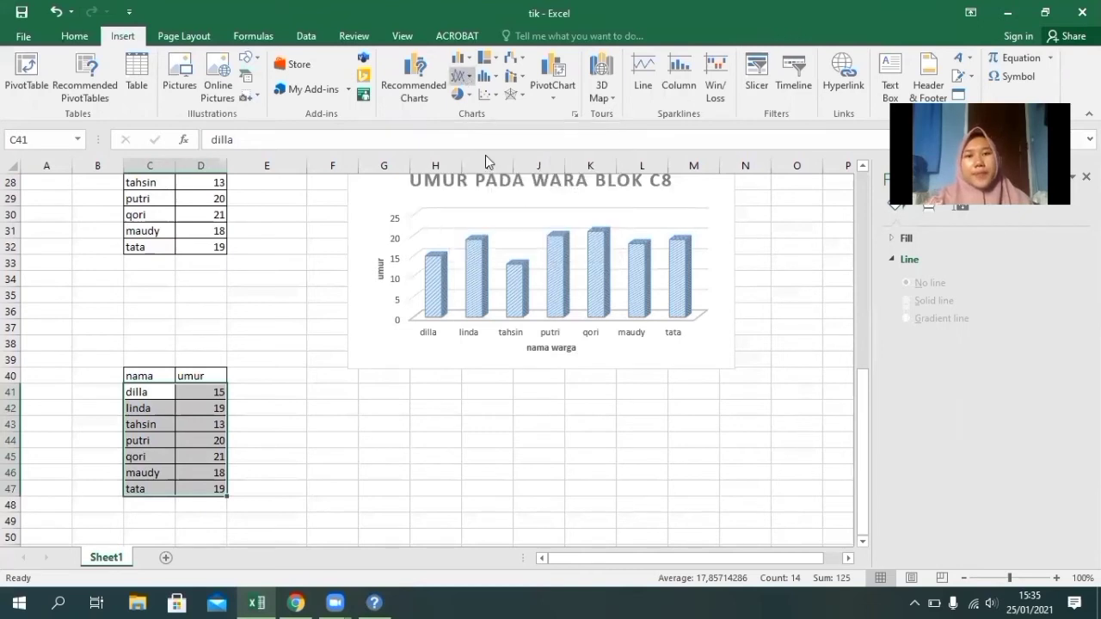
click(462, 75)
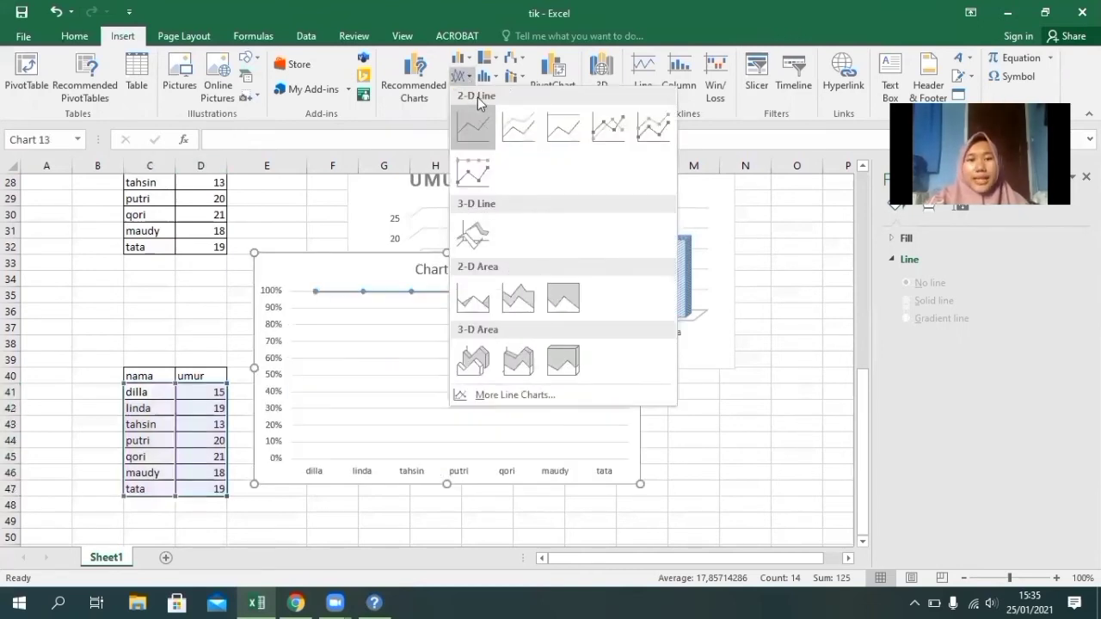
click(599, 136)
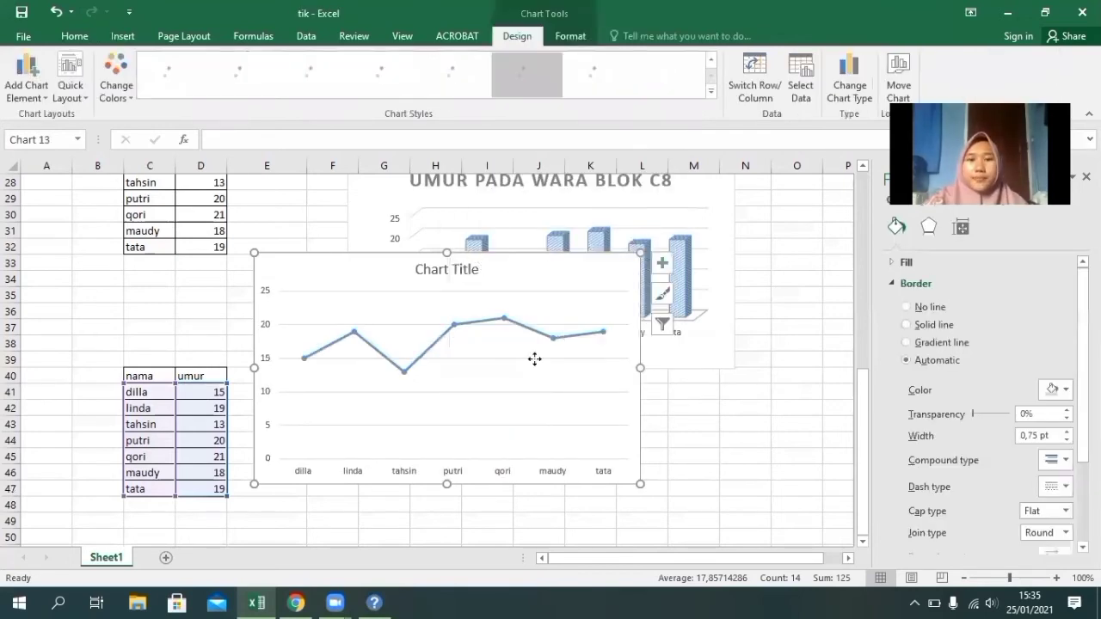
drag(535, 359, 573, 386)
scroll(543, 301, down, 2)
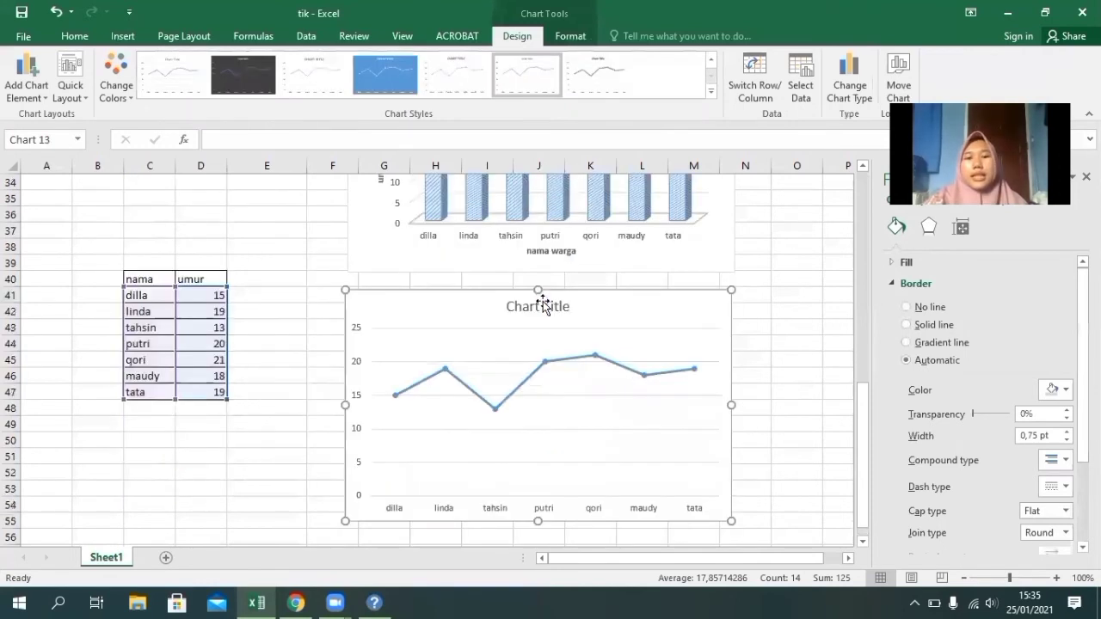
- Replace the line chart's title with "data hasil pengukuran umur pada warga blok c8"
click(559, 306)
click(568, 307)
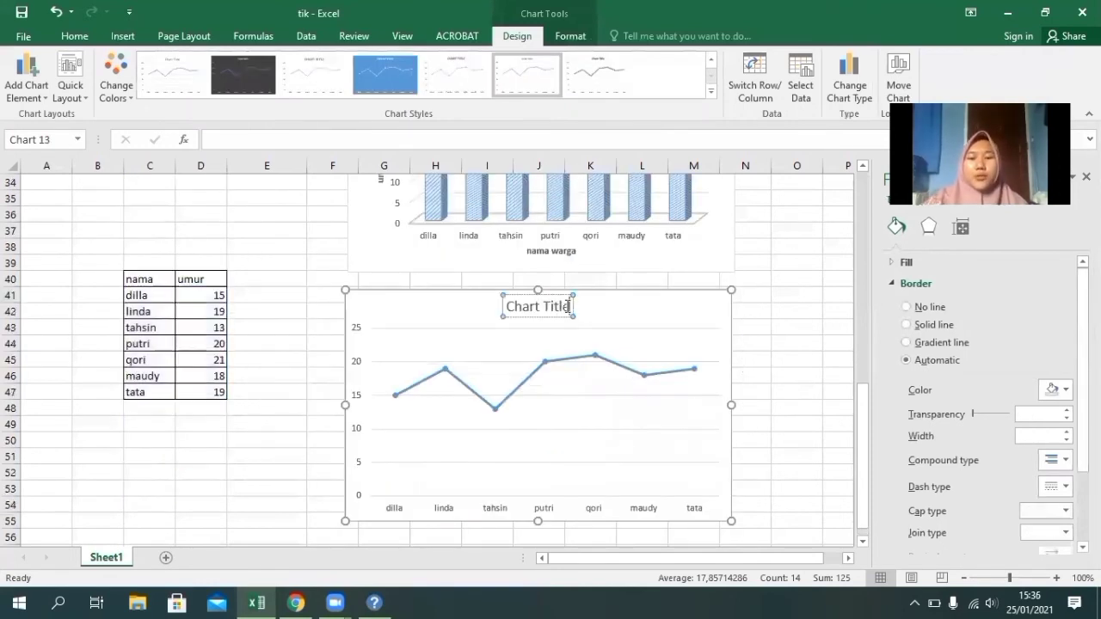
key(BackSpace)
key(BackSpace)
key(BackSpace)
key(BackSpace)
key(BackSpace)
key(BackSpace)
key(BackSpace)
key(BackSpace)
key(BackSpace)
key(BackSpace)
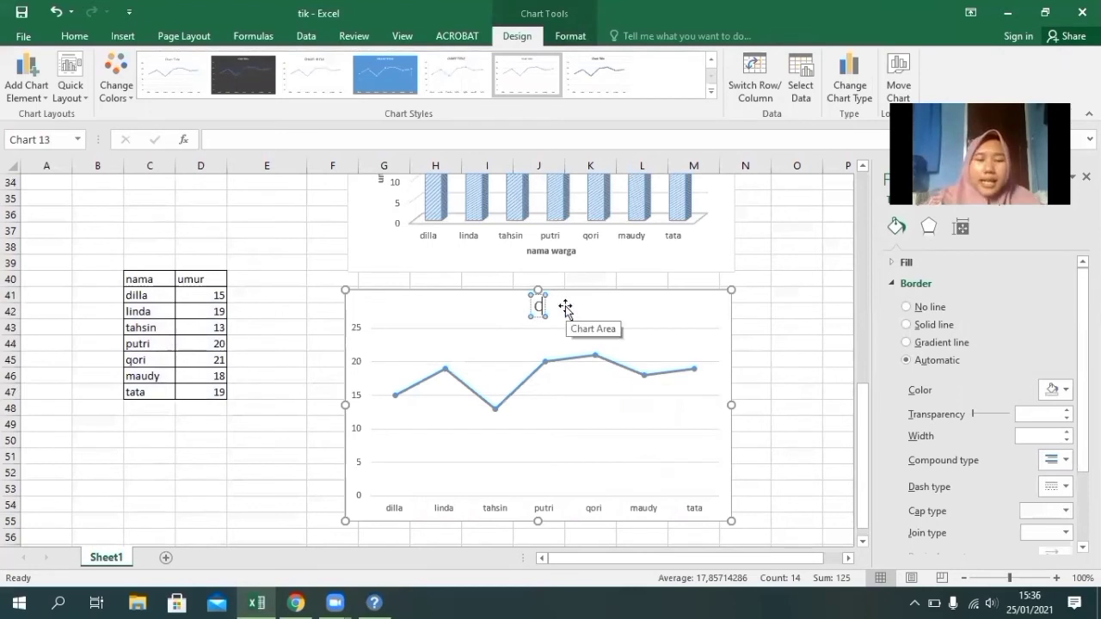
key(BackSpace)
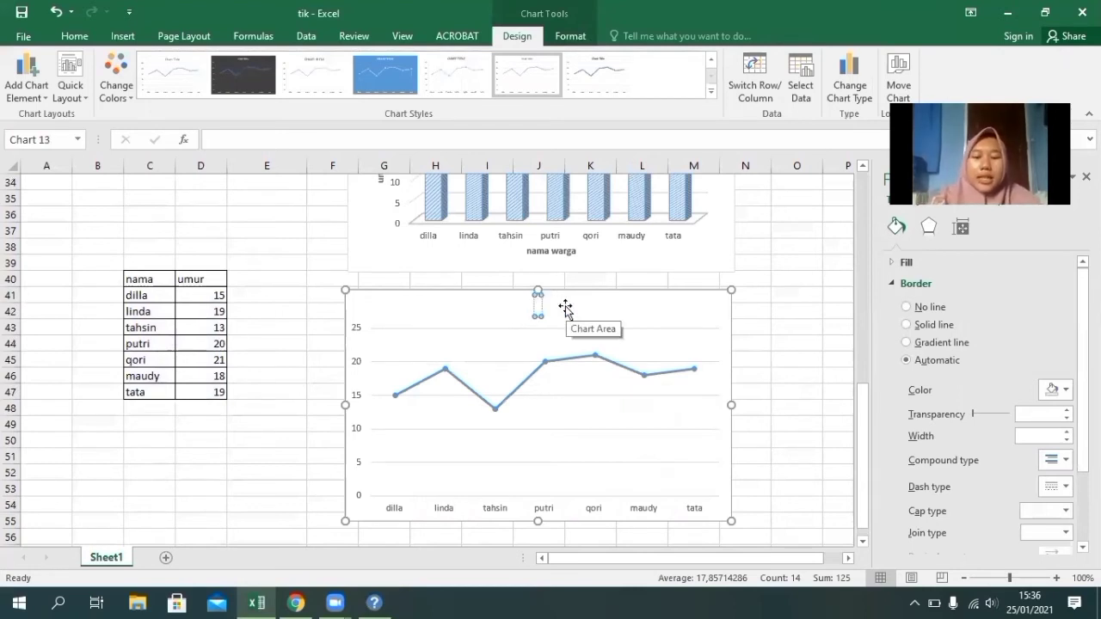
text(data hasil penguk)
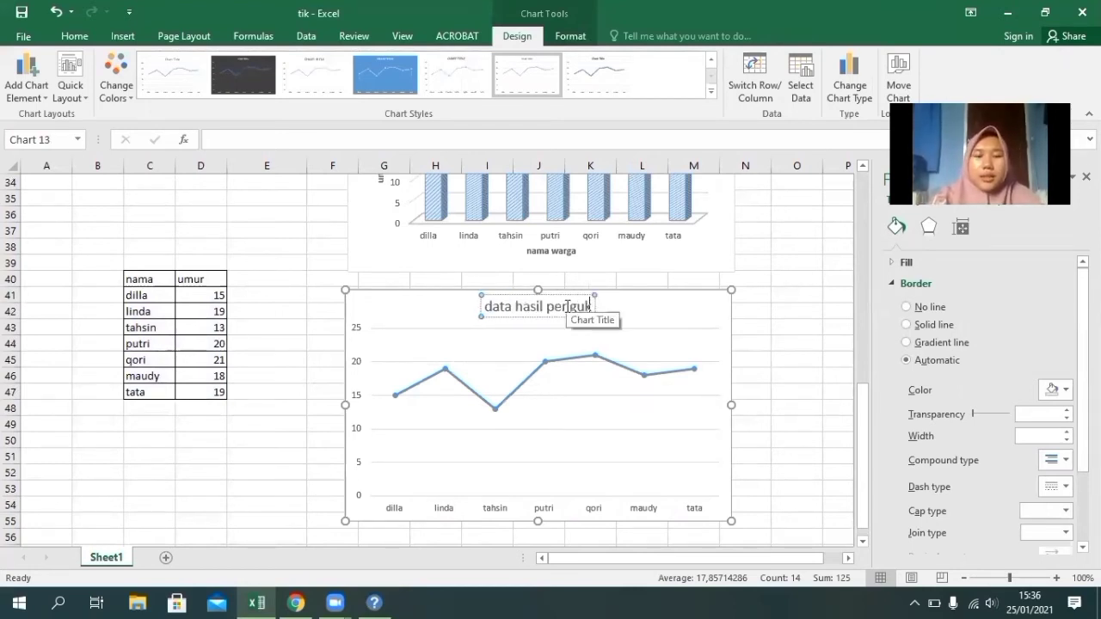
text(uran umur)
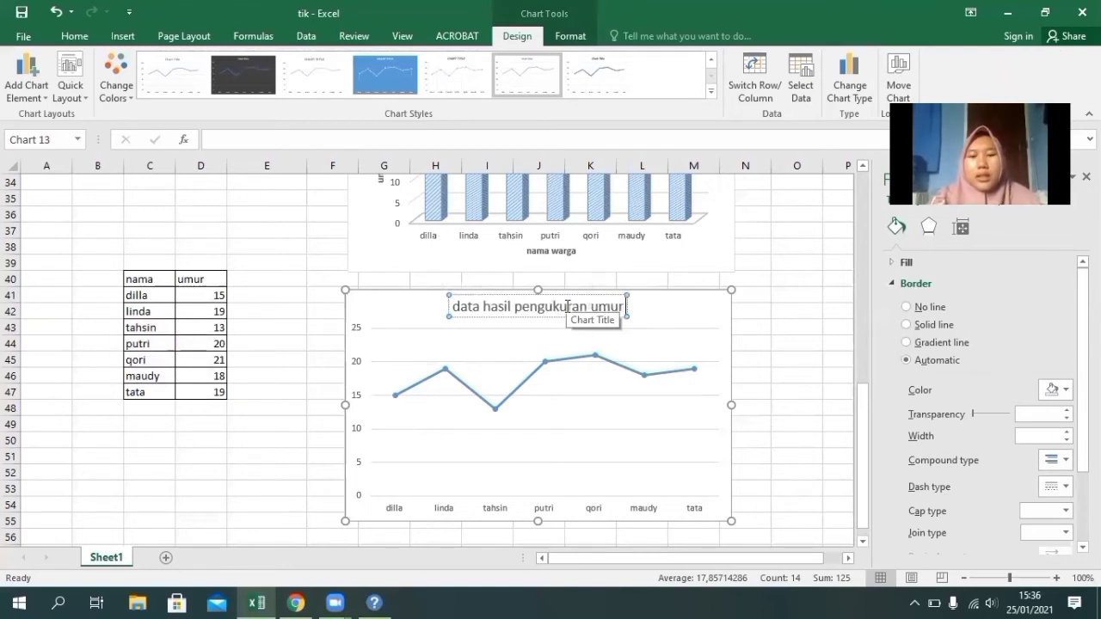
text( pada)
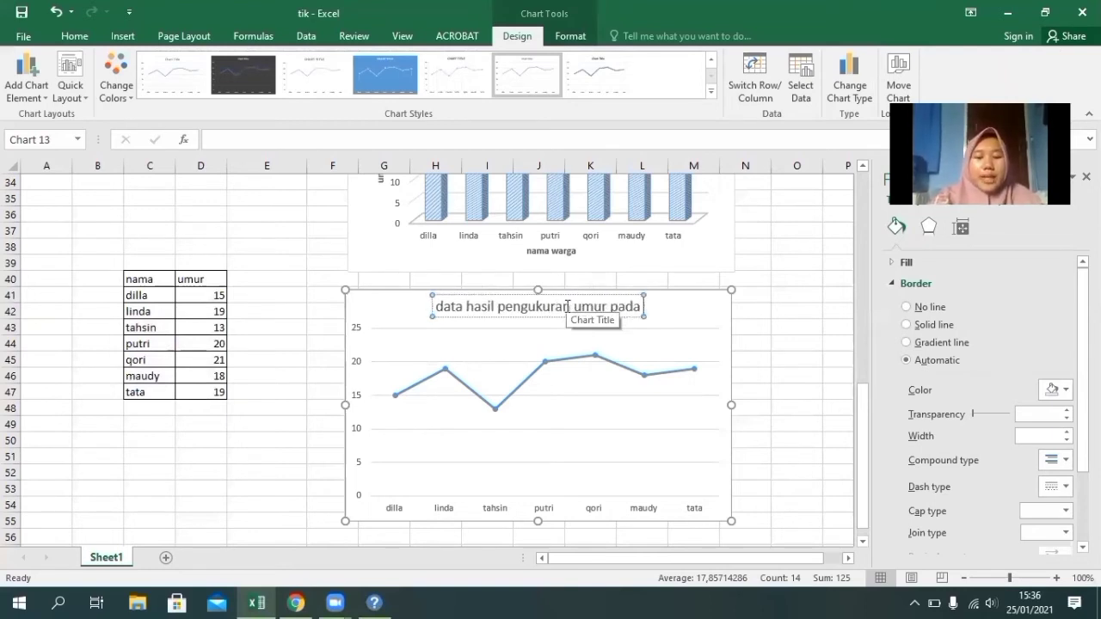
text( warga blok c8)
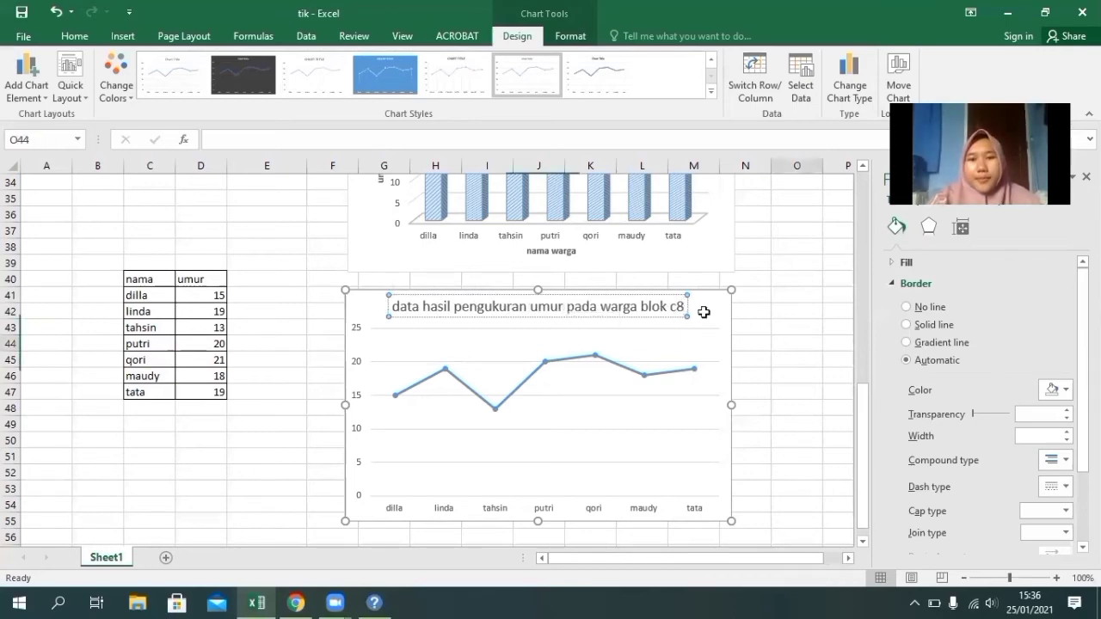
- Add axis titles to the line chart beside the table in rows 40 to 47
scroll(704, 312, up, 7)
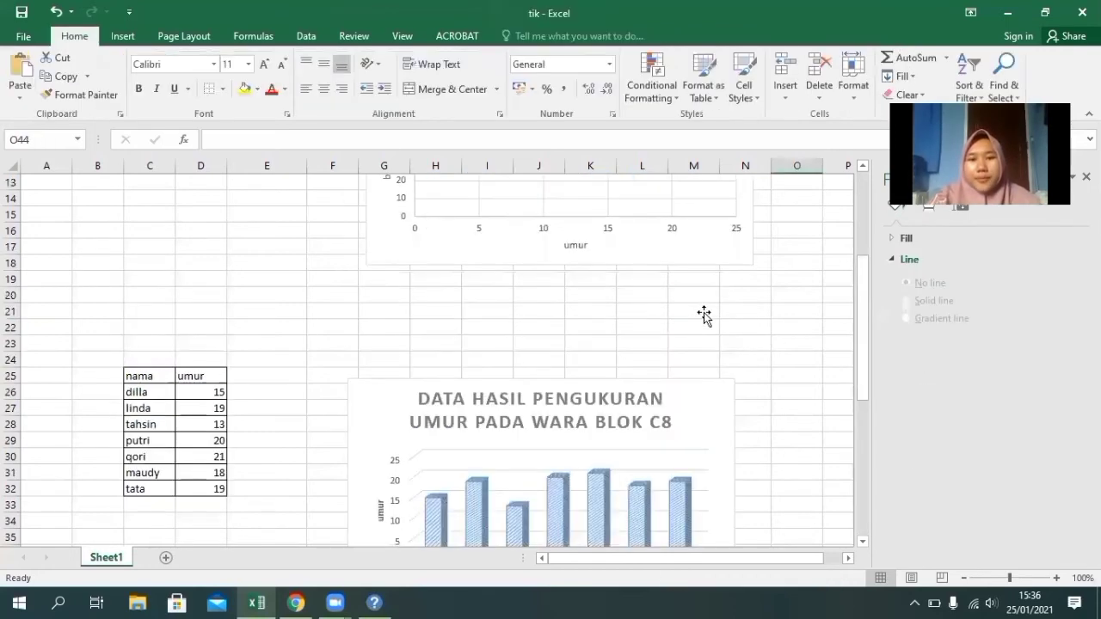
scroll(704, 313, down, 6)
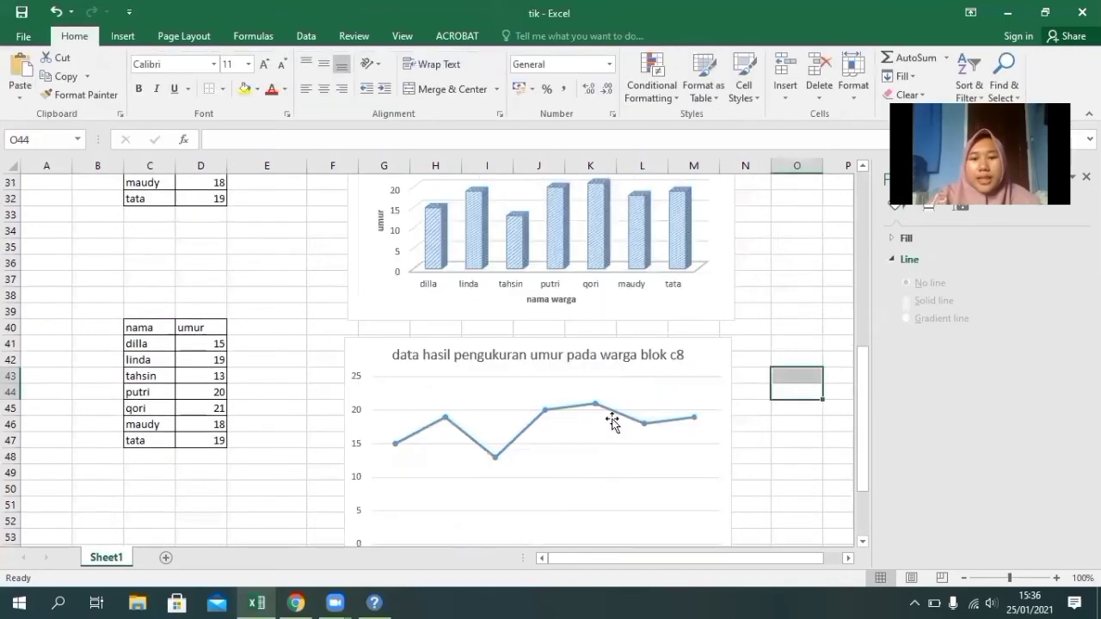
scroll(612, 422, down, 2)
scroll(379, 301, down, 1)
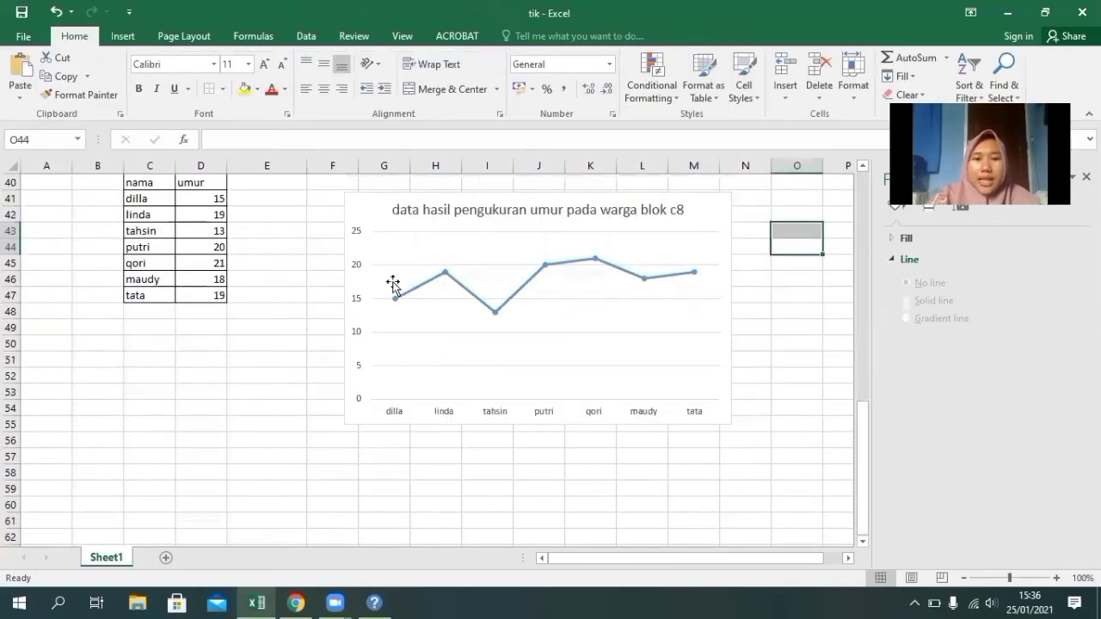
click(717, 304)
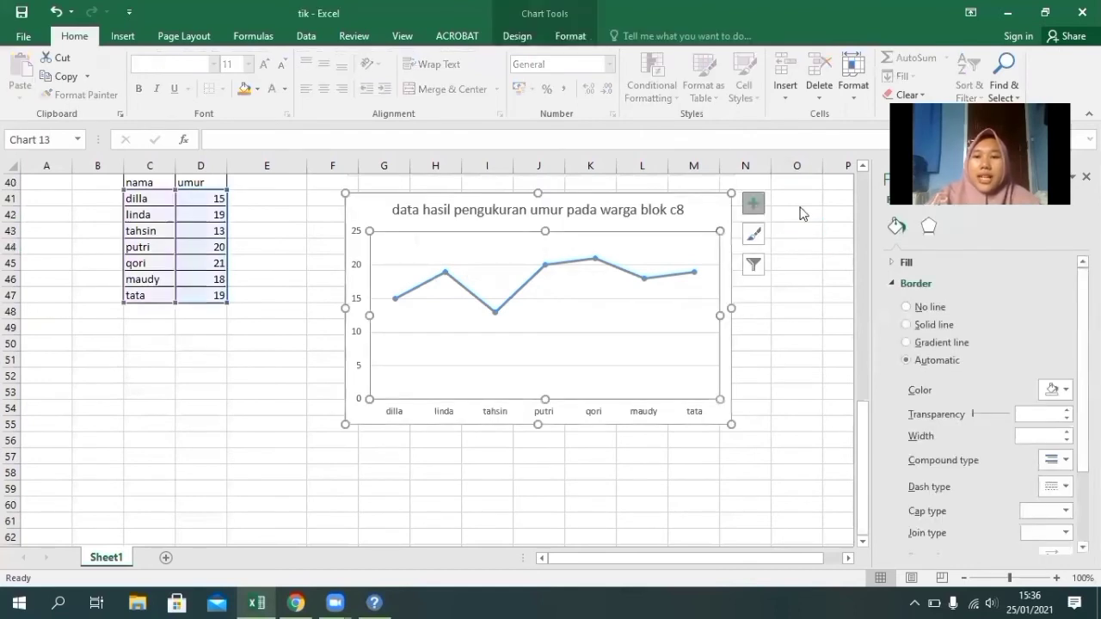
click(753, 204)
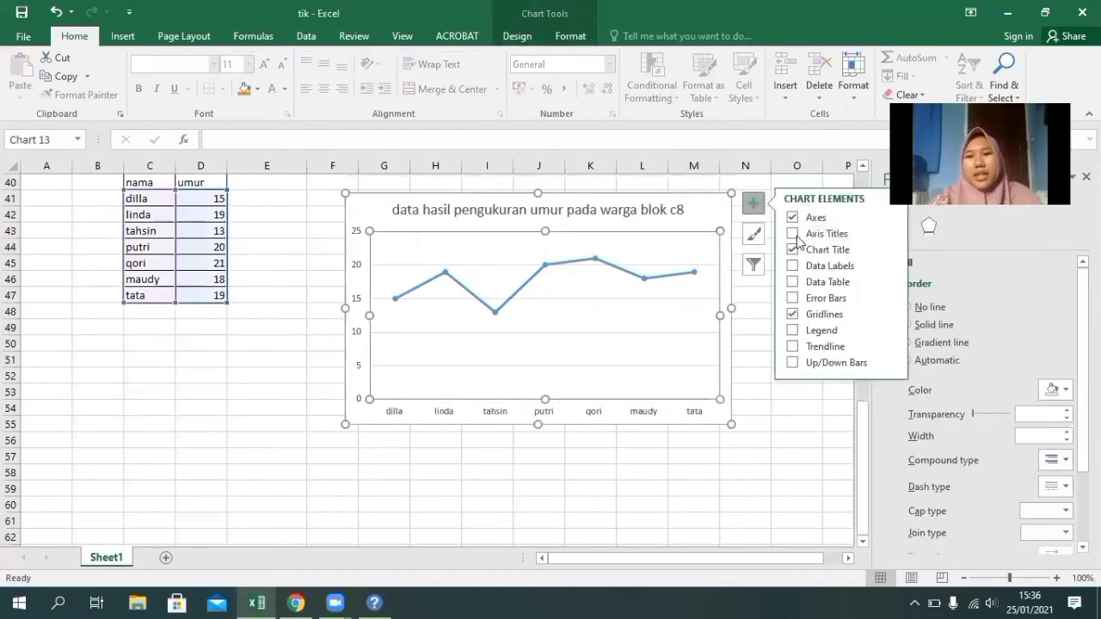
click(792, 233)
- Replace the line chart's horizontal axis title with "nama warga"
click(558, 404)
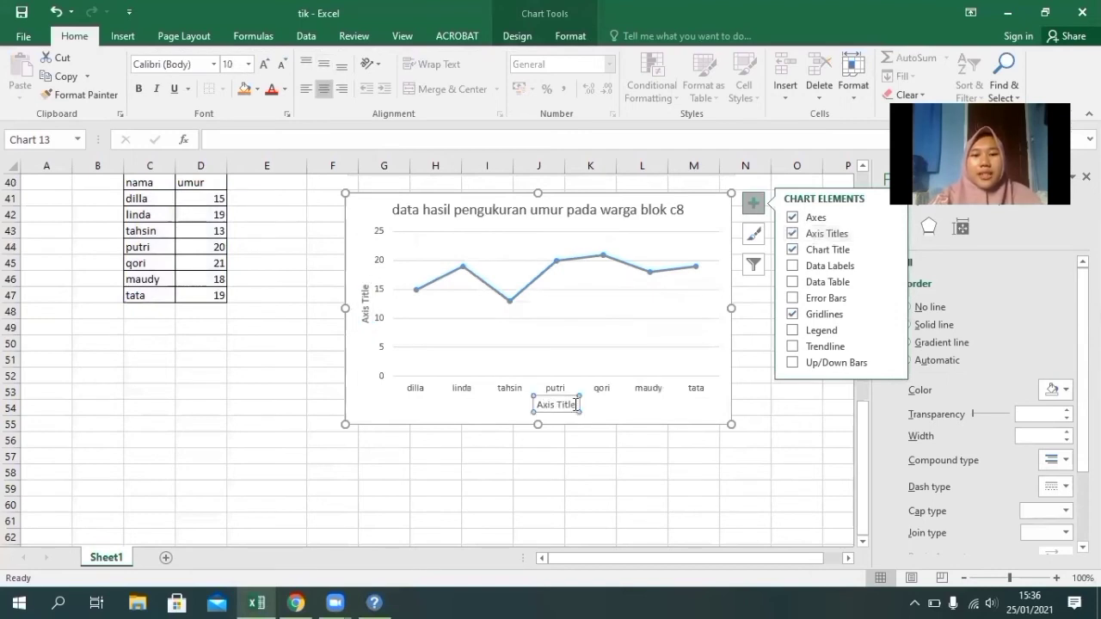
click(575, 404)
key(BackSpace)
key(BackSpace)
key(BackSpace)
key(BackSpace)
key(BackSpace)
key(BackSpace)
key(BackSpace)
key(BackSpace)
key(BackSpace)
key(BackSpace)
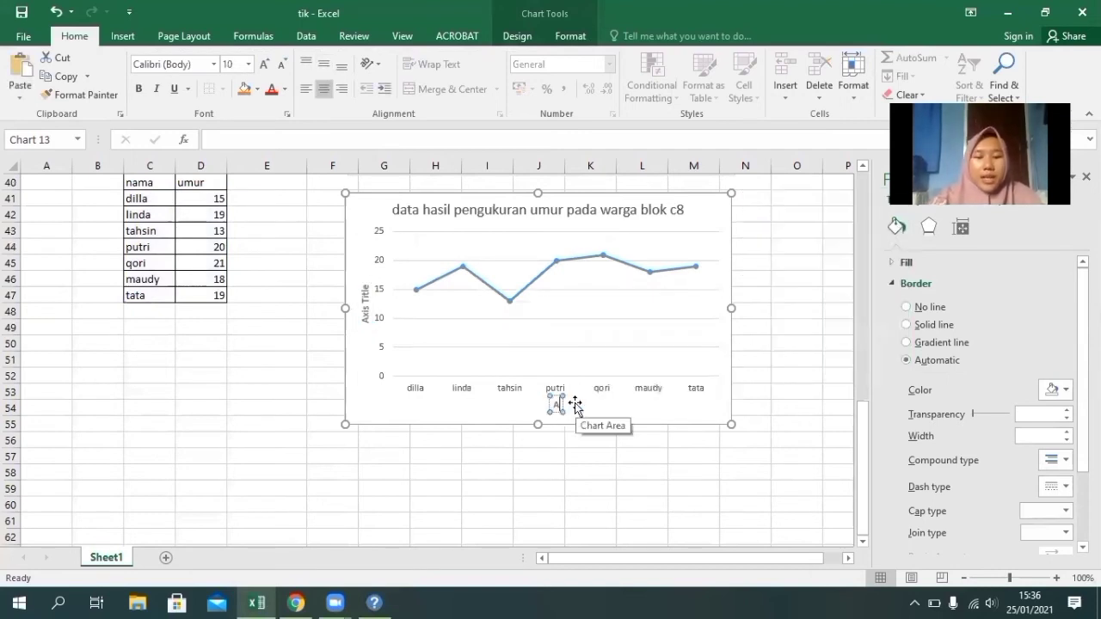
text(nama warga)
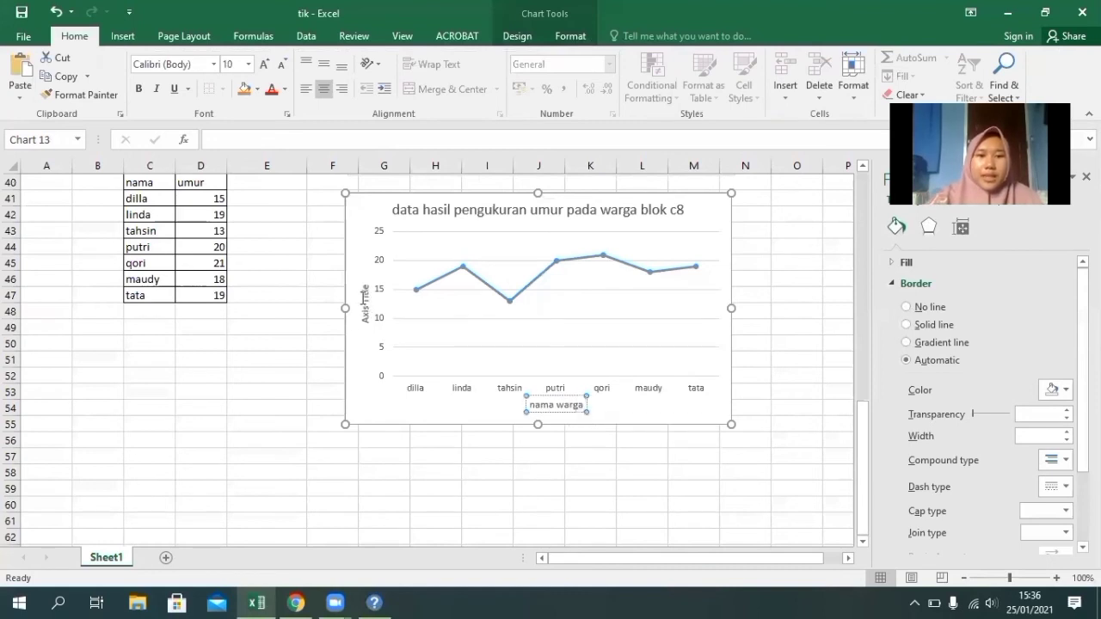
- Replace the line chart's vertical axis title with "umur"
click(364, 296)
click(362, 292)
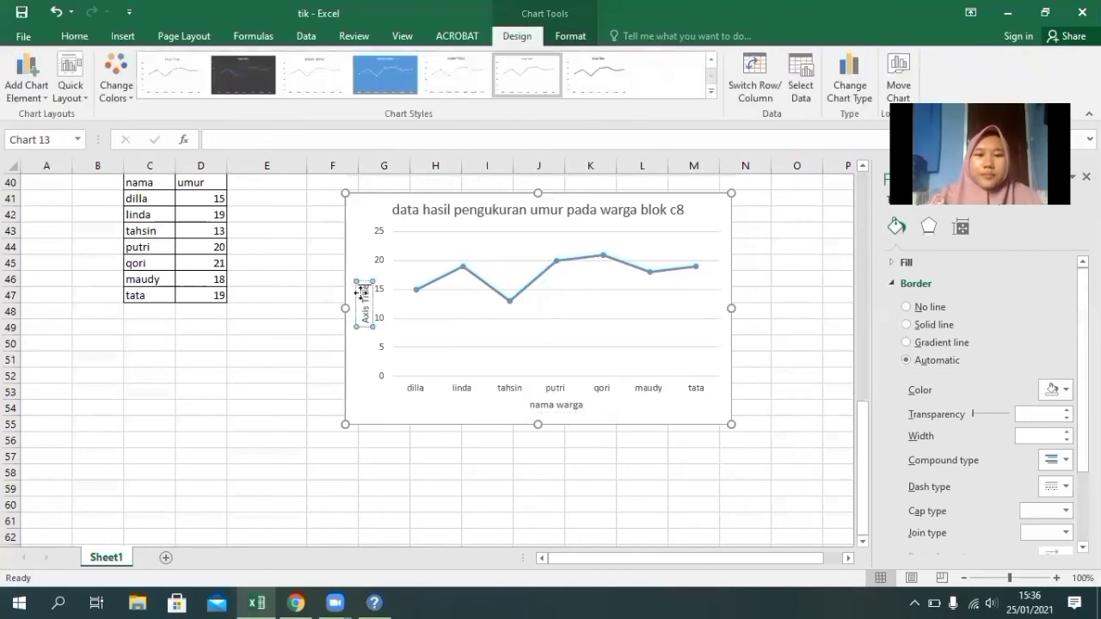
key(BackSpace)
key(BackSpace)
key(BackSpace)
key(BackSpace)
key(BackSpace)
key(BackSpace)
key(BackSpace)
key(BackSpace)
key(BackSpace)
key(BackSpace)
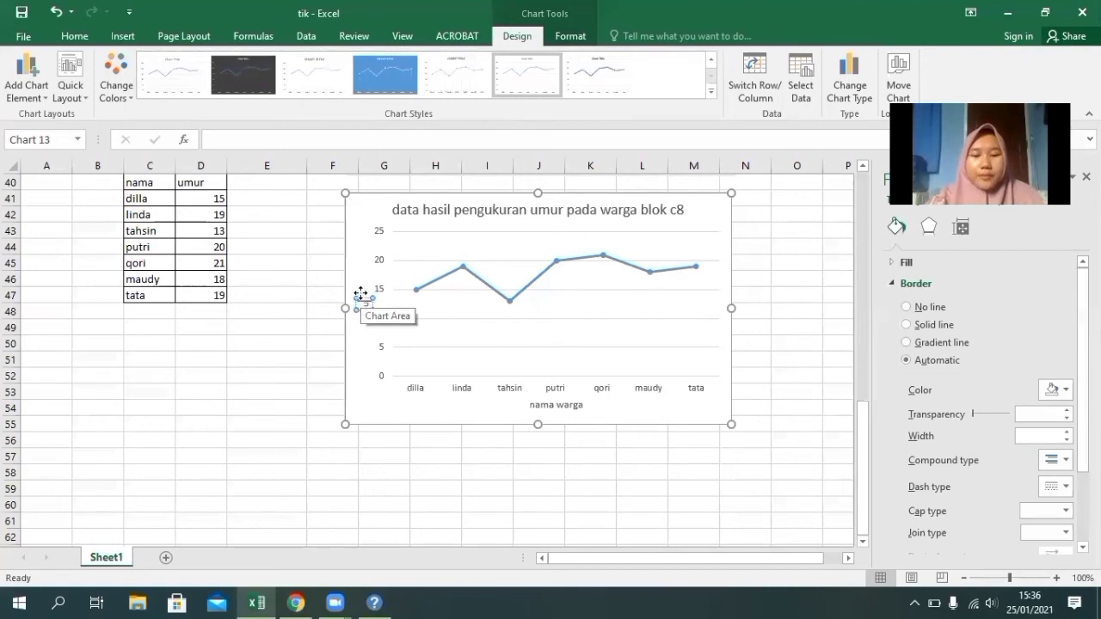
text(umur)
click(458, 489)
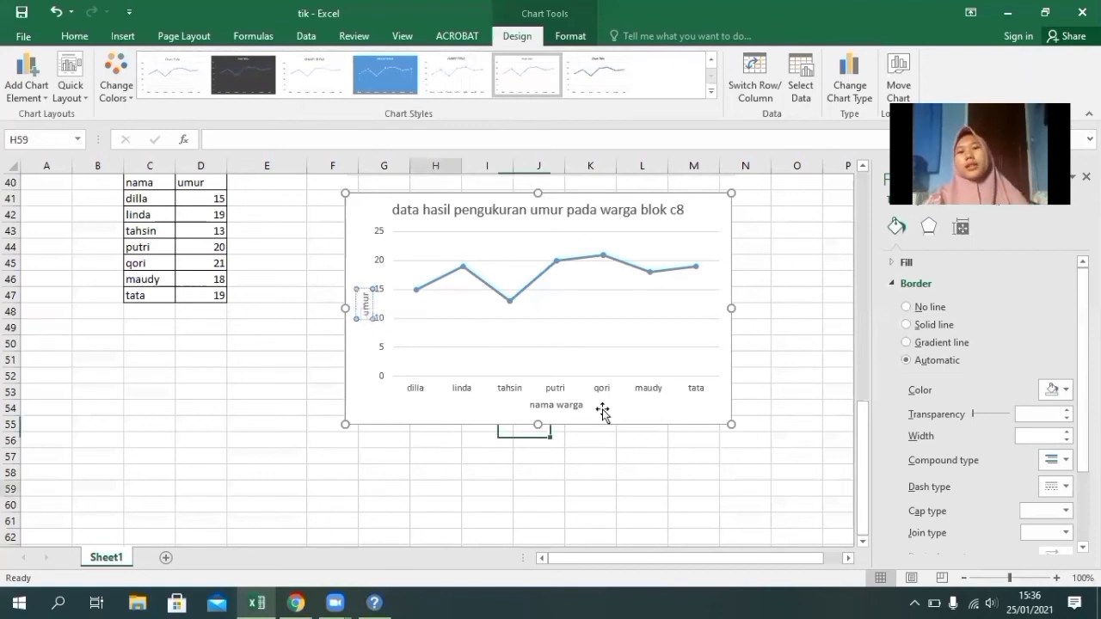
- Apply the chart style with a blue background, white line and drop lines to the line chart
scroll(699, 340, up, 2)
click(694, 345)
click(752, 333)
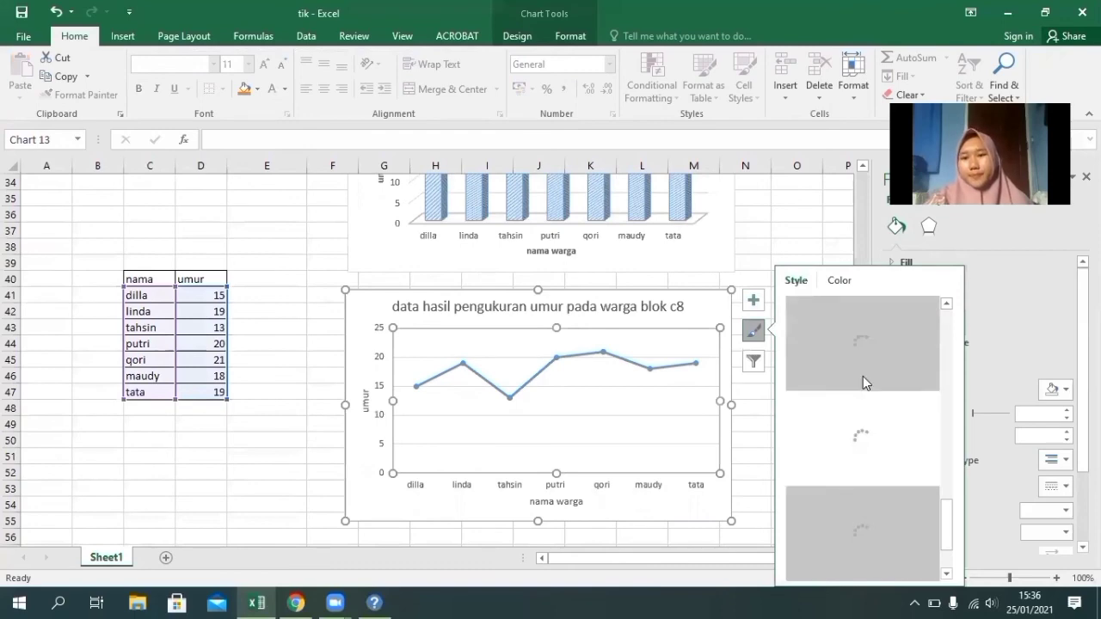
click(869, 360)
click(864, 430)
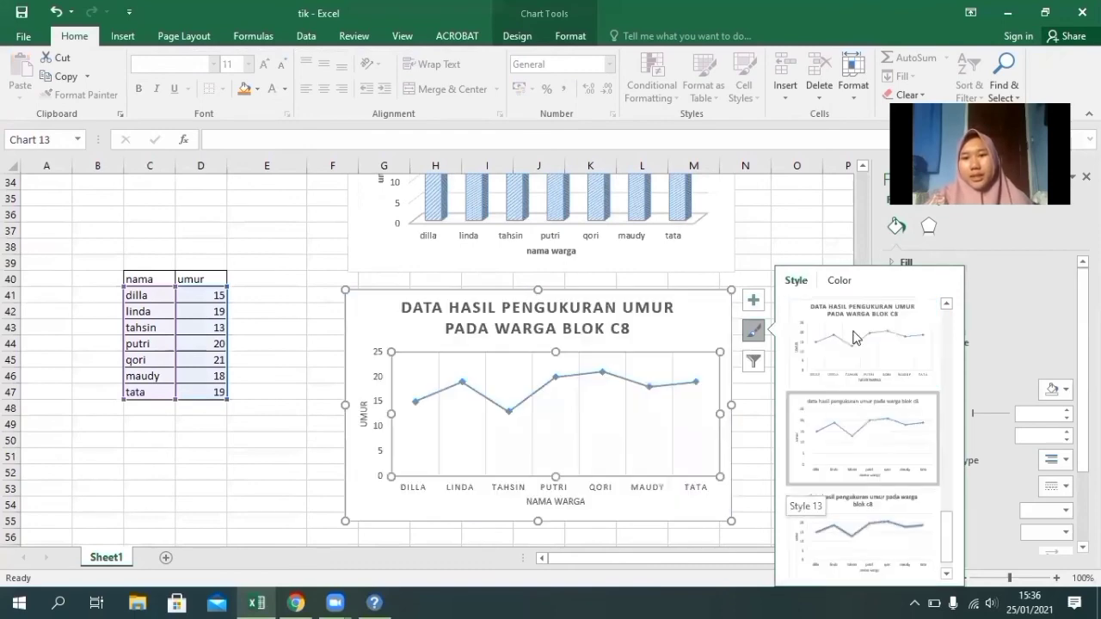
scroll(865, 426, up, 5)
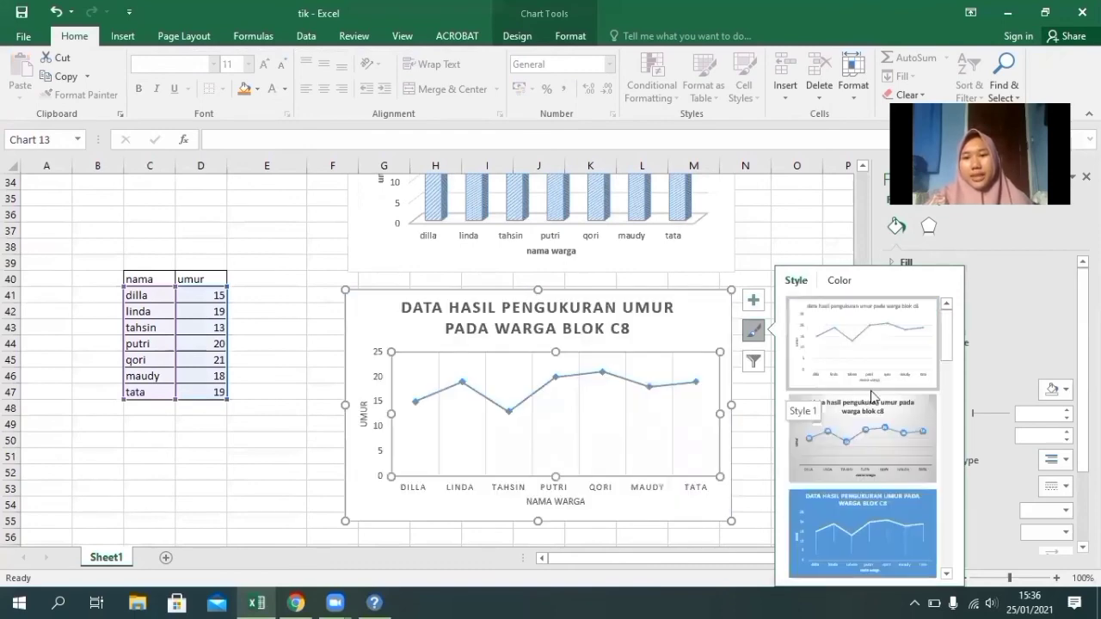
click(843, 509)
click(751, 518)
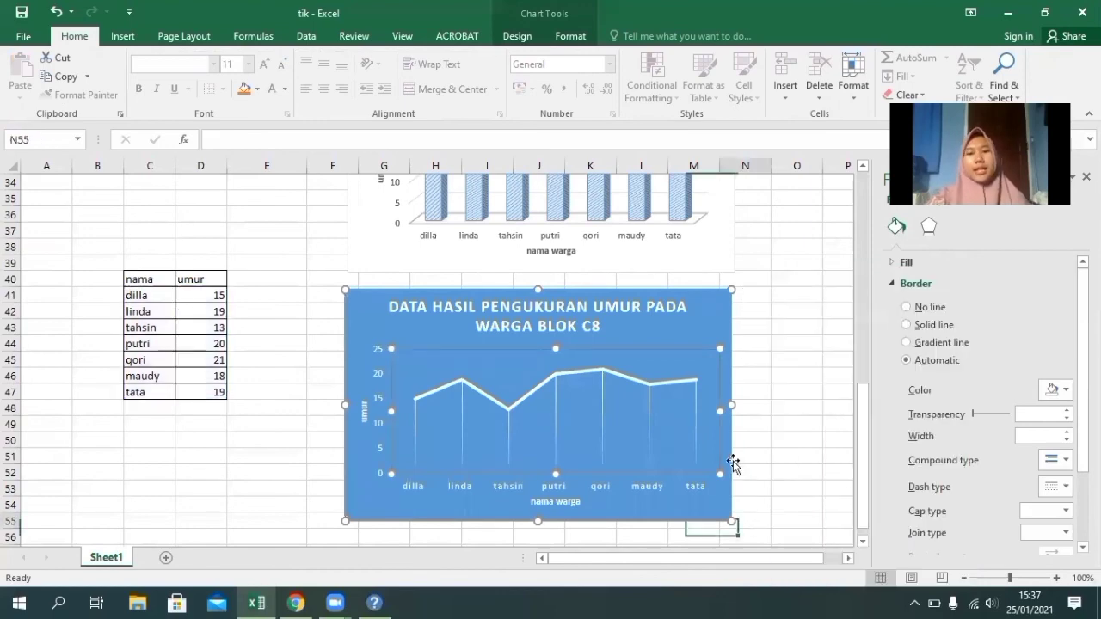
scroll(744, 431, up, 9)
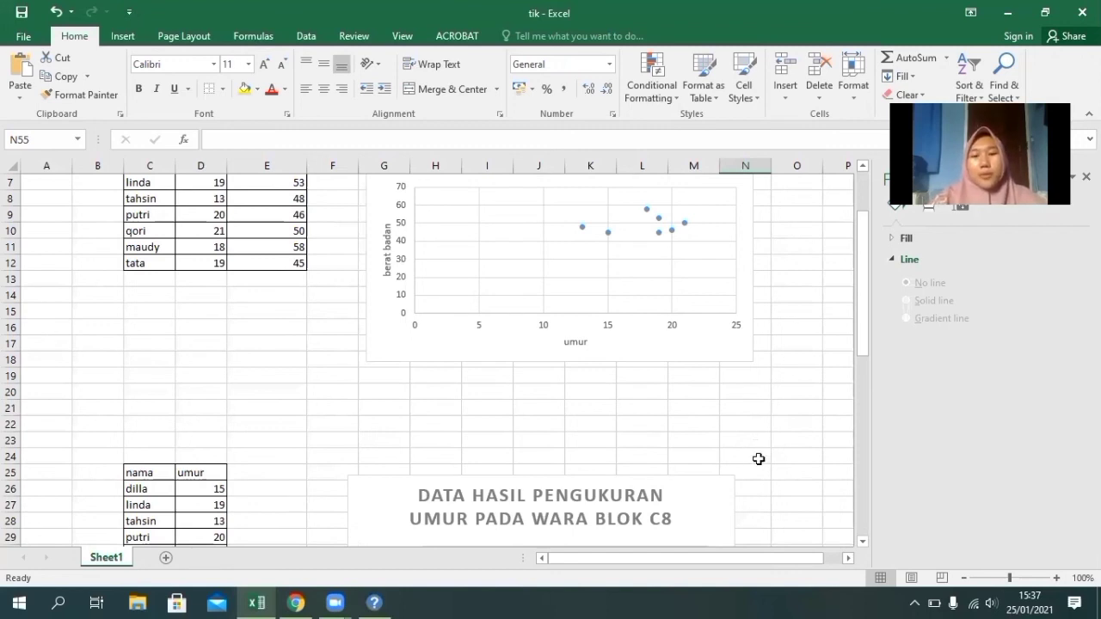
scroll(755, 456, up, 2)
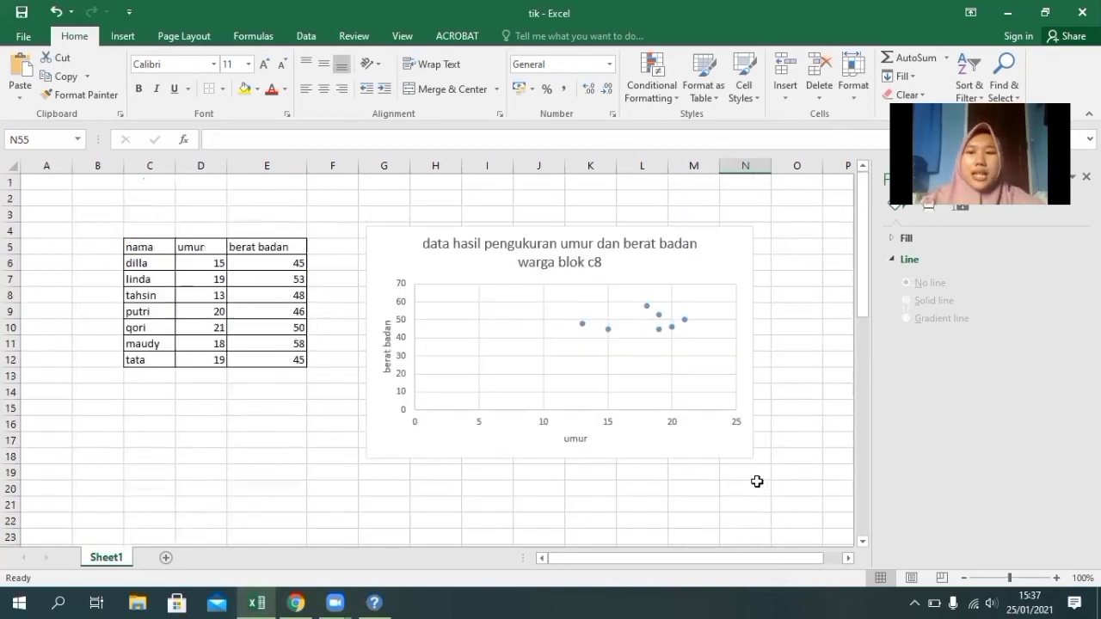